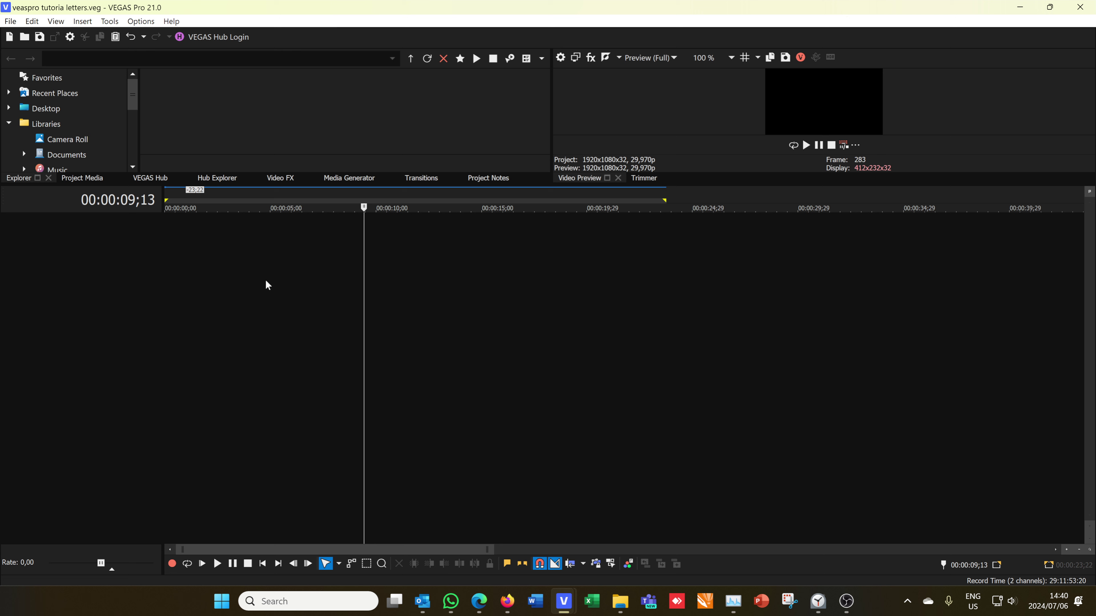
Insert two video tracks from the timeline's right-click menu and set the cursor near the start.
{"action": "right_click", "coordinate": [125, 220]}
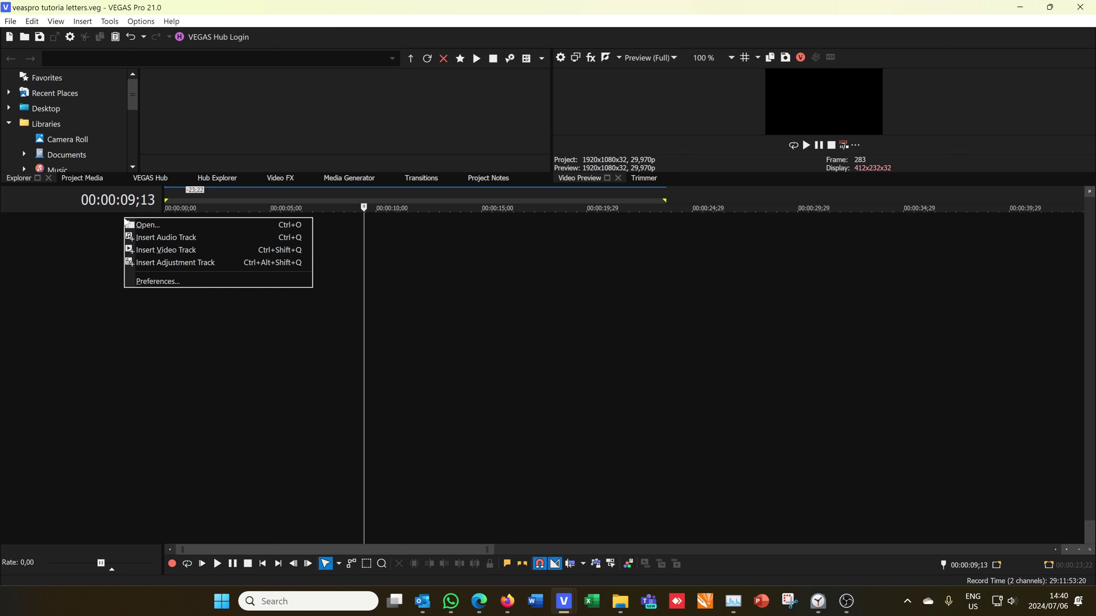
{"action": "left_click", "coordinate": [160, 256]}
{"action": "right_click", "coordinate": [98, 264]}
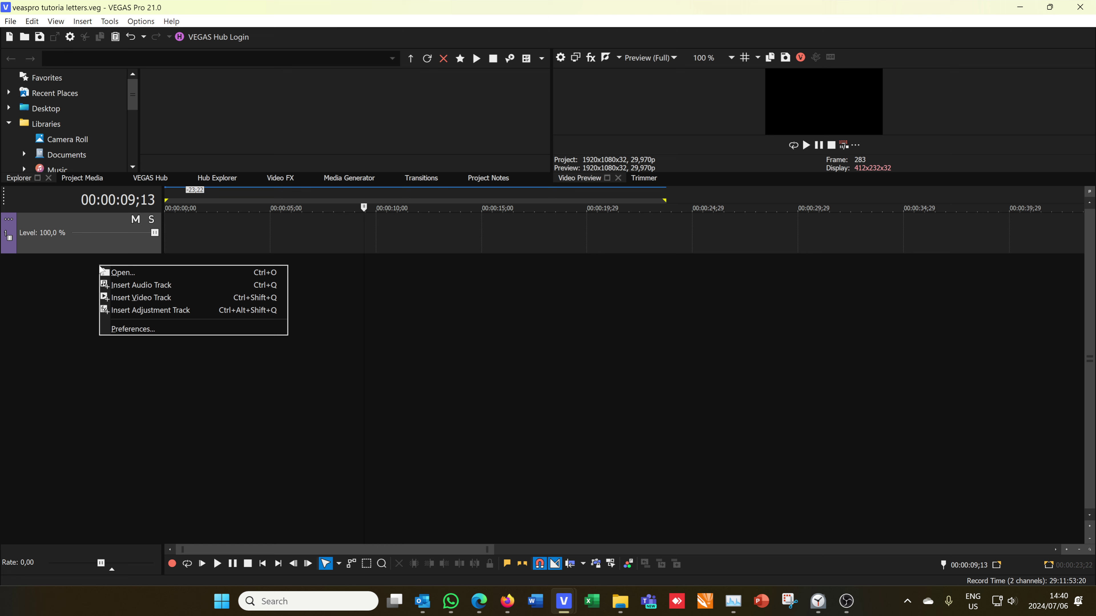
{"action": "left_click", "coordinate": [142, 298]}
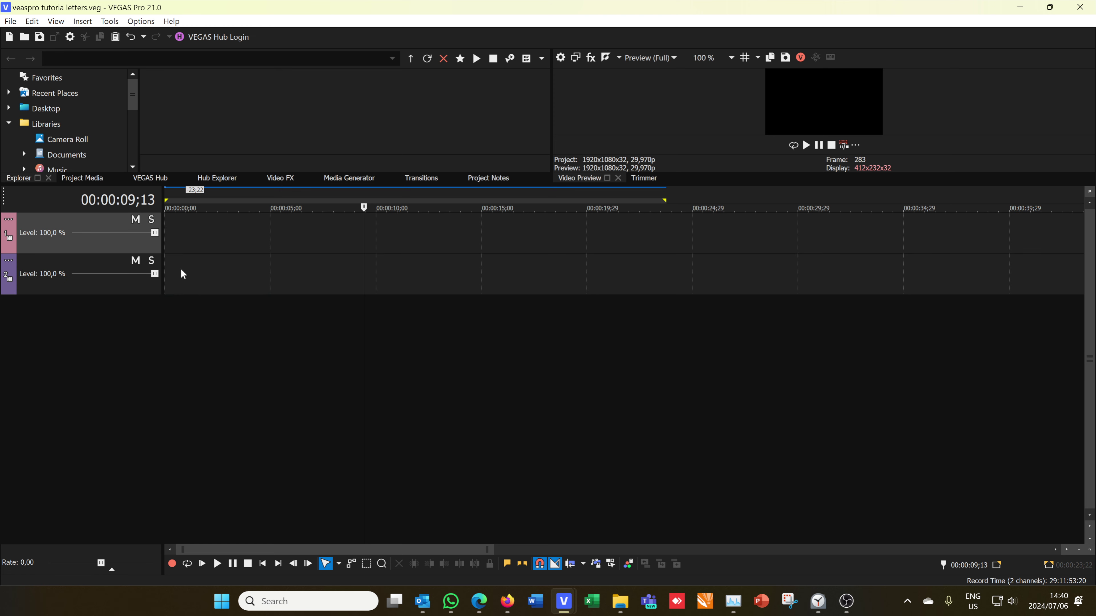
{"action": "left_click", "coordinate": [181, 268]}
Insert a text event on track 2 and paste 'She sells sea shells by the sea shore'.
{"action": "left_click", "coordinate": [77, 21]}
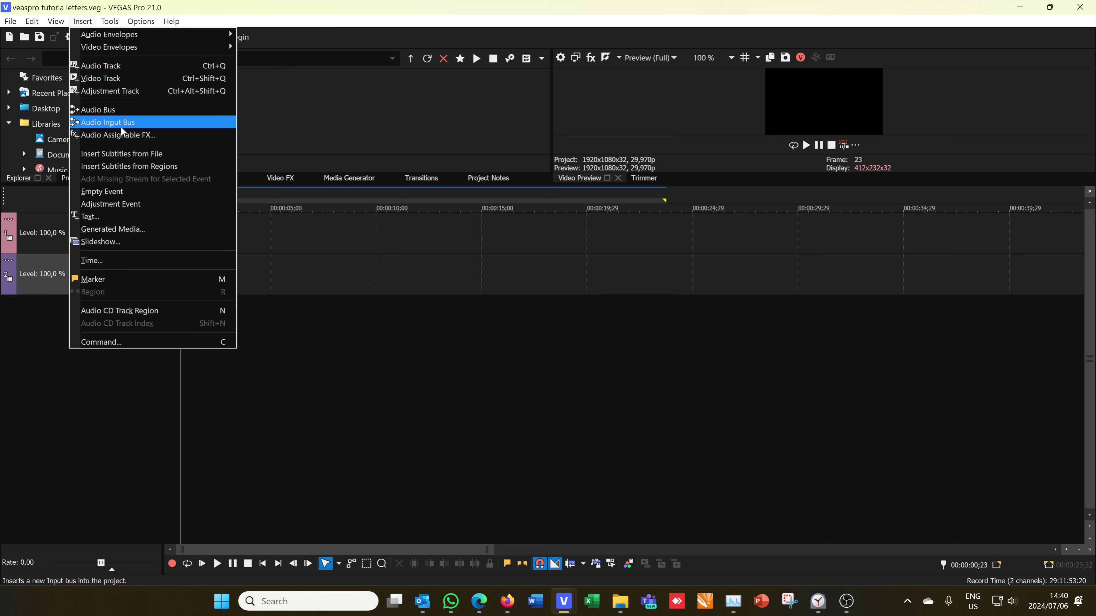
{"action": "left_click", "coordinate": [101, 215]}
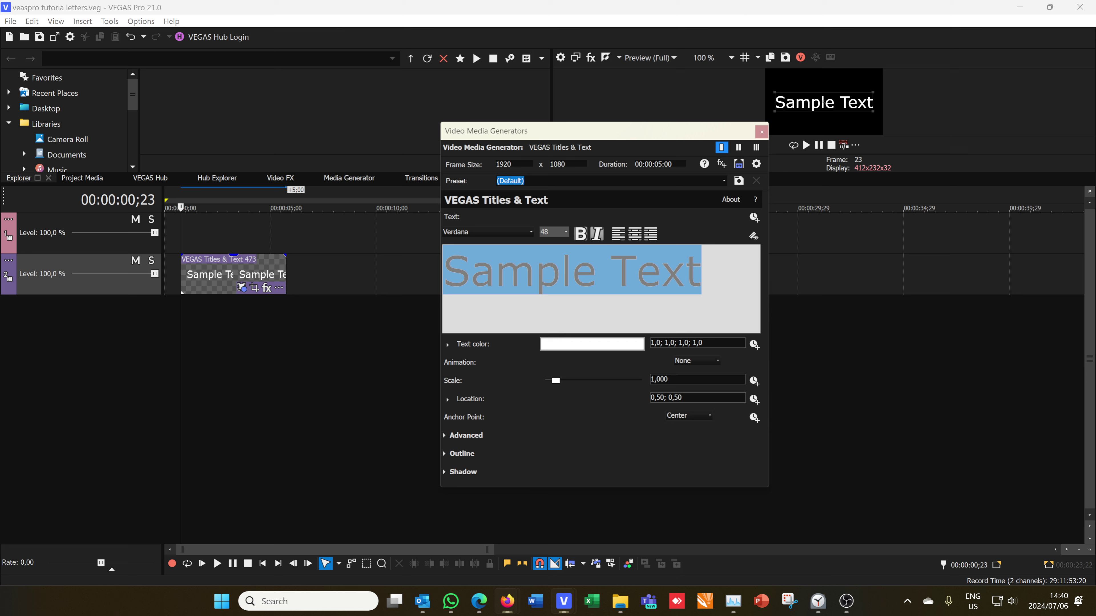
{"action": "left_click", "coordinate": [702, 270]}
{"action": "key", "text": "ctrl+a"}
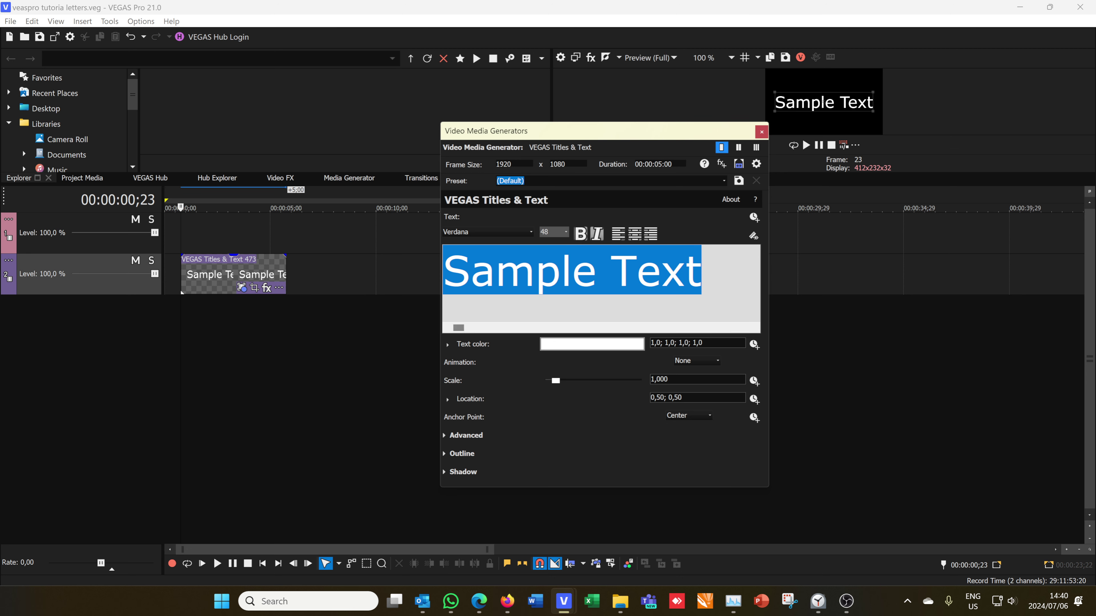
{"action": "type", "text": "She sells sea shells by the sea shore"}
{"action": "left_click_drag", "start_coordinate": [696, 336], "coordinate": [488, 332]}
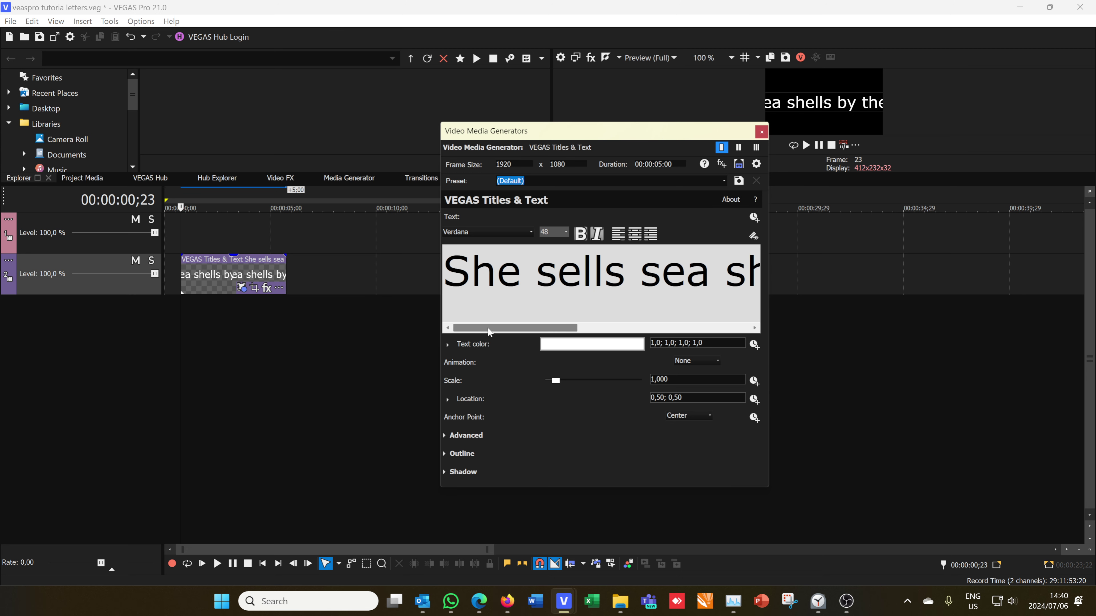
Rearrange the text window and preview, and scale the title to about 0.713.
{"action": "left_click", "coordinate": [208, 277]}
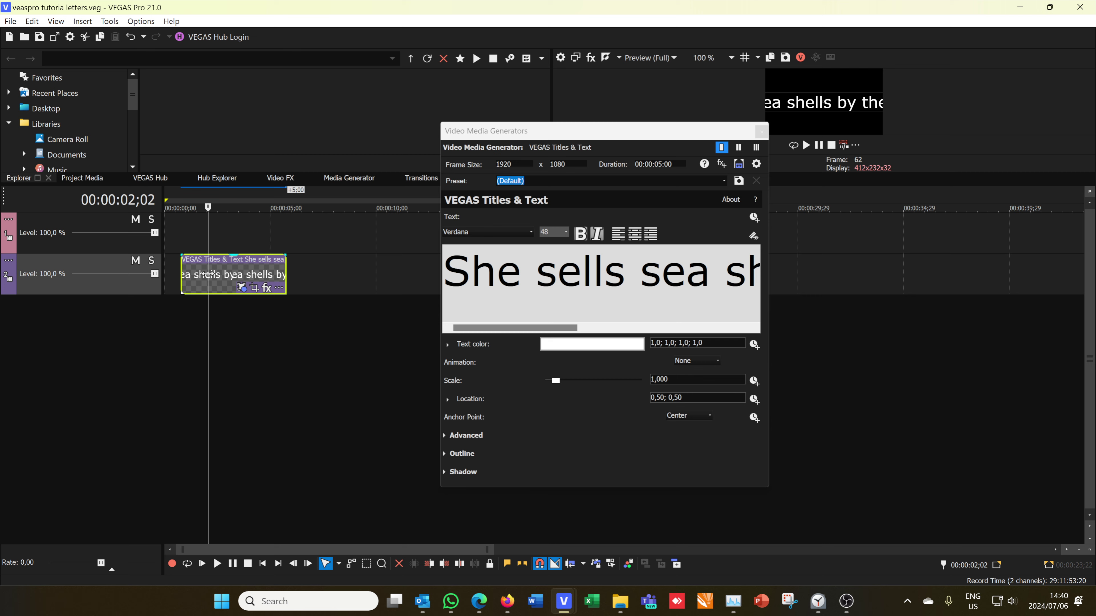
{"action": "left_click_drag", "start_coordinate": [678, 132], "coordinate": [643, 261]}
{"action": "left_click_drag", "start_coordinate": [870, 186], "coordinate": [734, 284]}
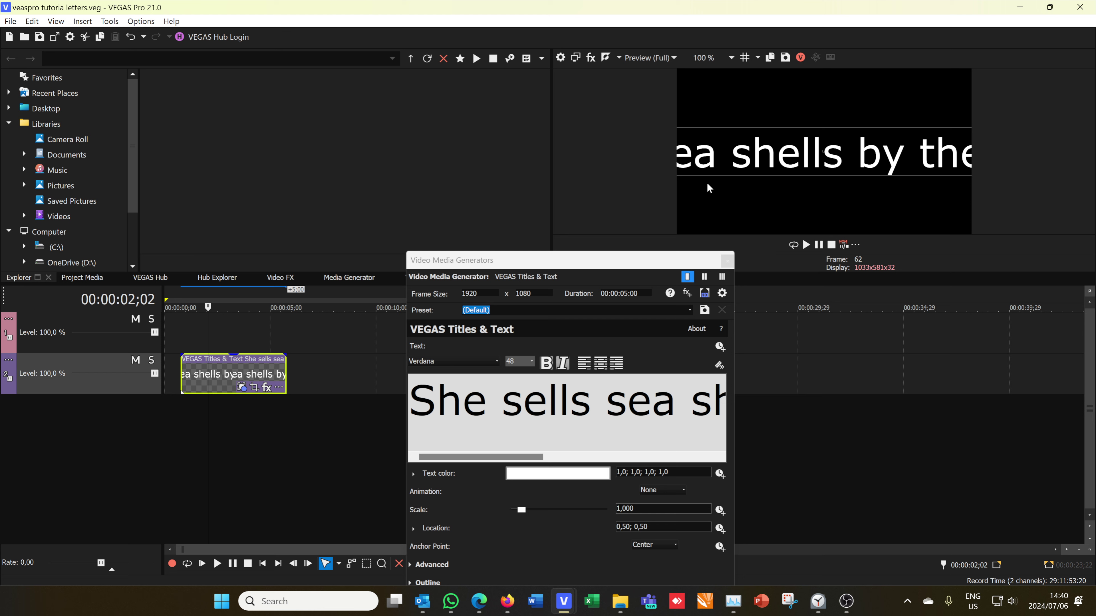
{"action": "left_click_drag", "start_coordinate": [525, 515], "coordinate": [521, 516]}
{"action": "left_click_drag", "start_coordinate": [481, 457], "coordinate": [652, 457]}
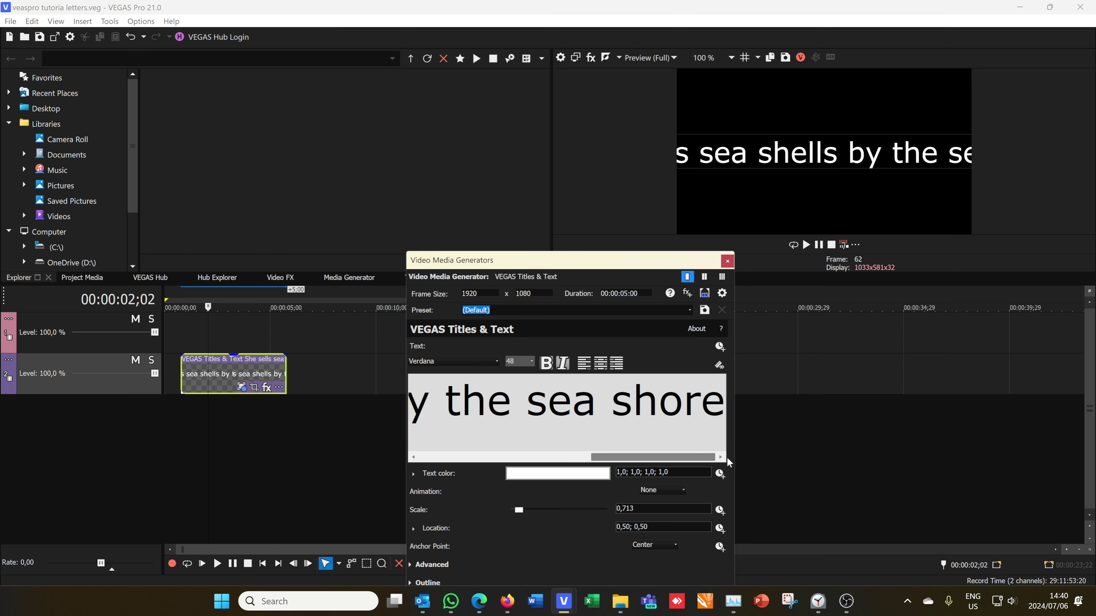
Set all title text to size 20, then enlarge the title and move it lower in the frame.
{"action": "double_click", "coordinate": [668, 399]}
{"action": "key", "text": "ctrl+a"}
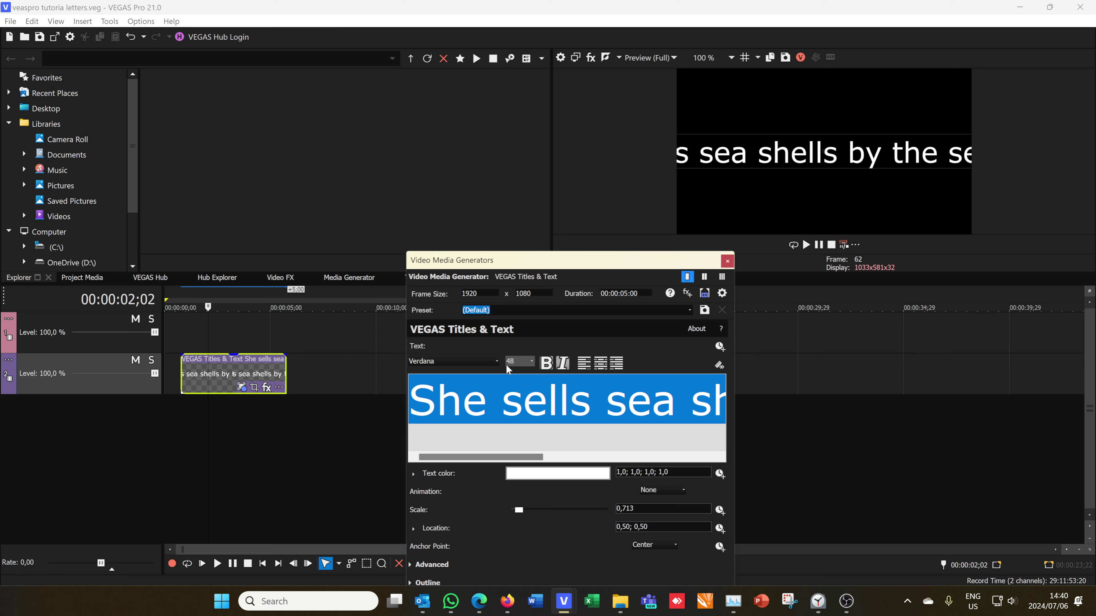
{"action": "left_click", "coordinate": [533, 363]}
{"action": "left_click", "coordinate": [518, 418]}
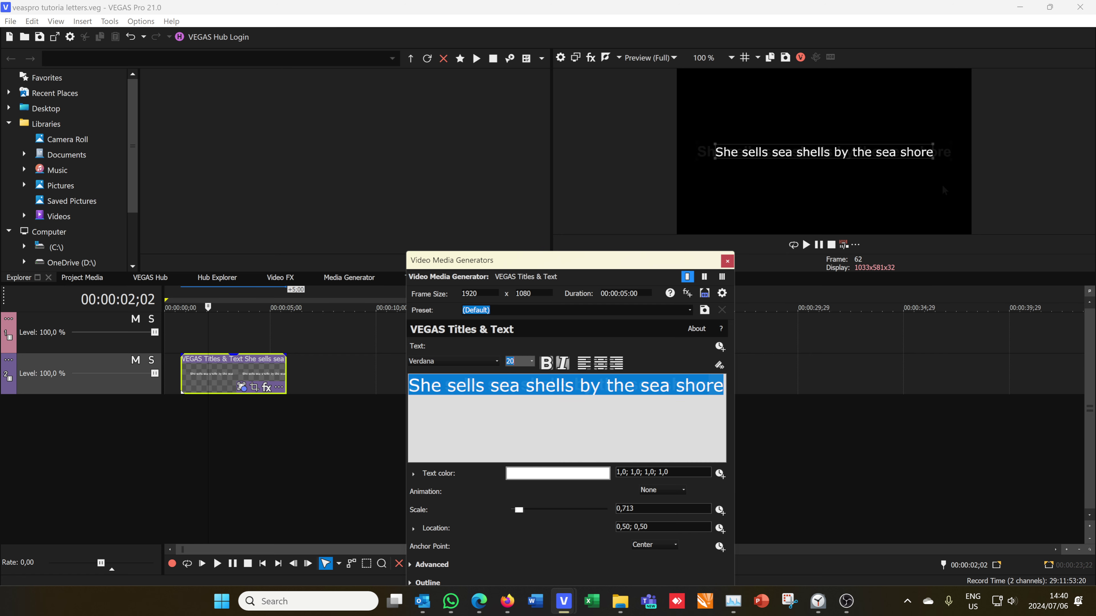
{"action": "left_click_drag", "start_coordinate": [951, 160], "coordinate": [959, 176]}
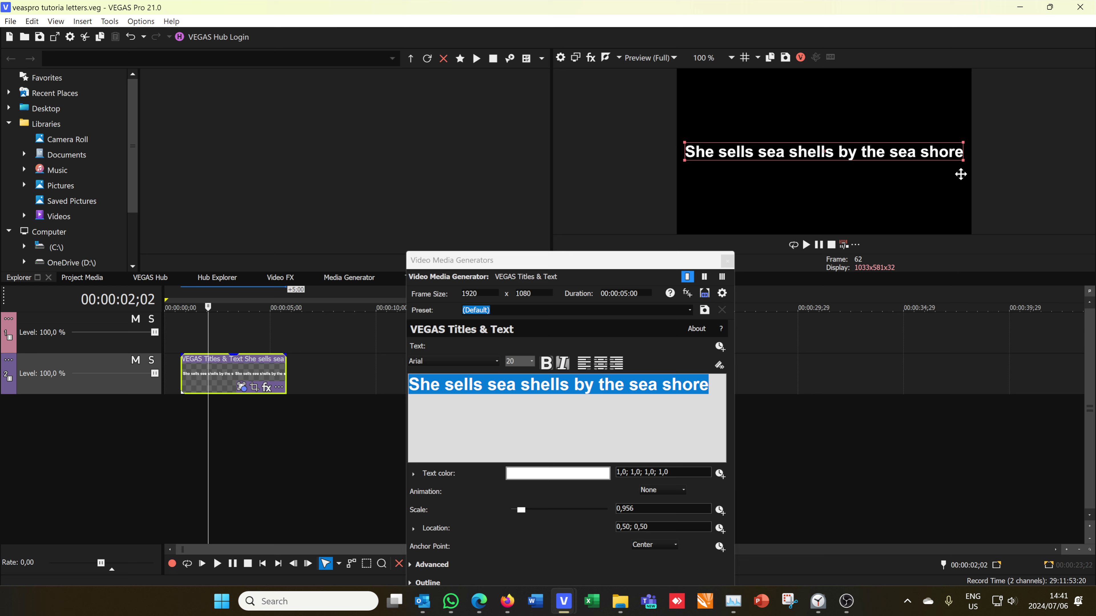
{"action": "left_click_drag", "start_coordinate": [824, 152], "coordinate": [825, 191]}
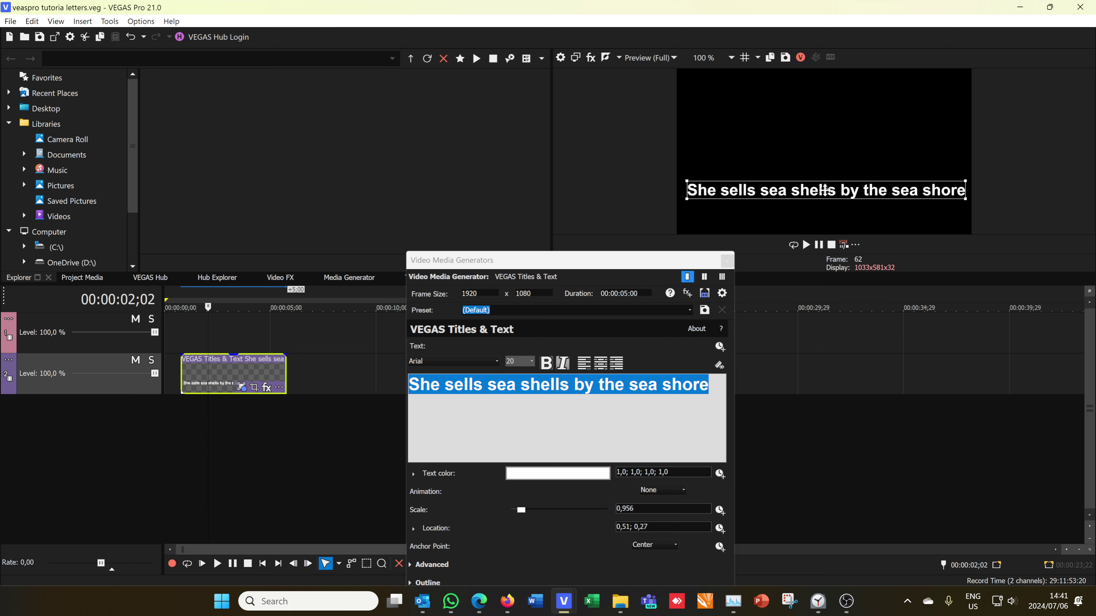
Close the text settings window and move the title event to the project start.
{"action": "left_click", "coordinate": [727, 261]}
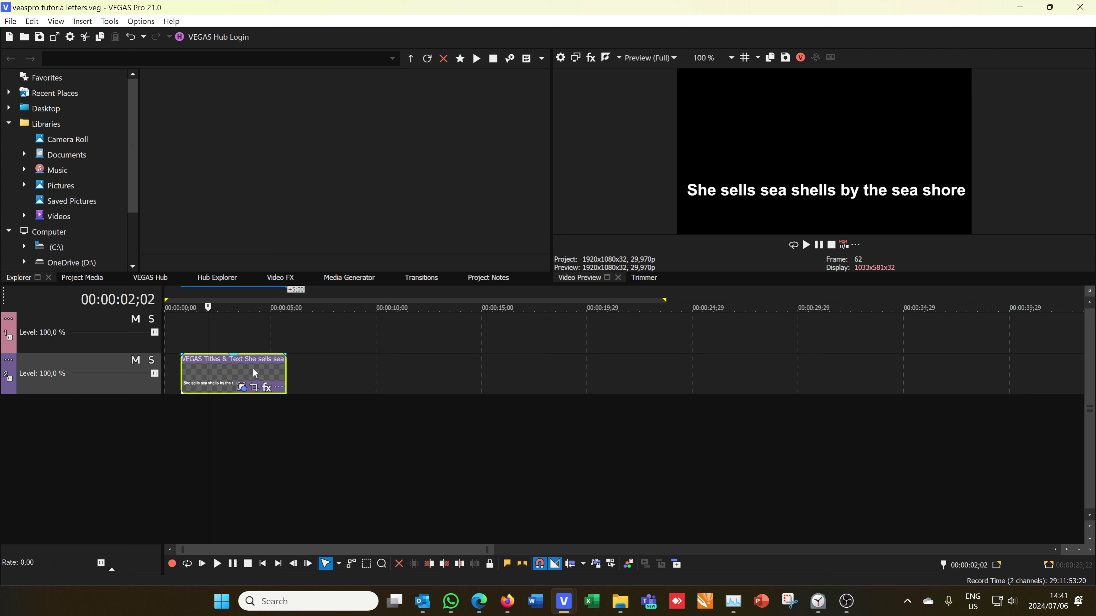
{"action": "left_click_drag", "start_coordinate": [196, 375], "coordinate": [180, 376]}
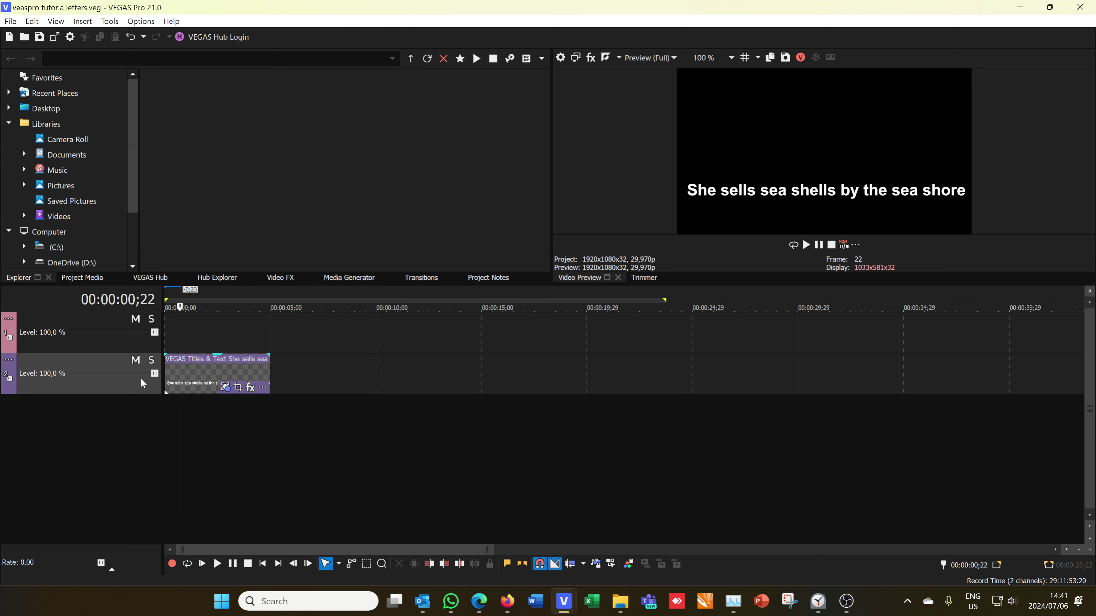
{"action": "left_click", "coordinate": [221, 367]}
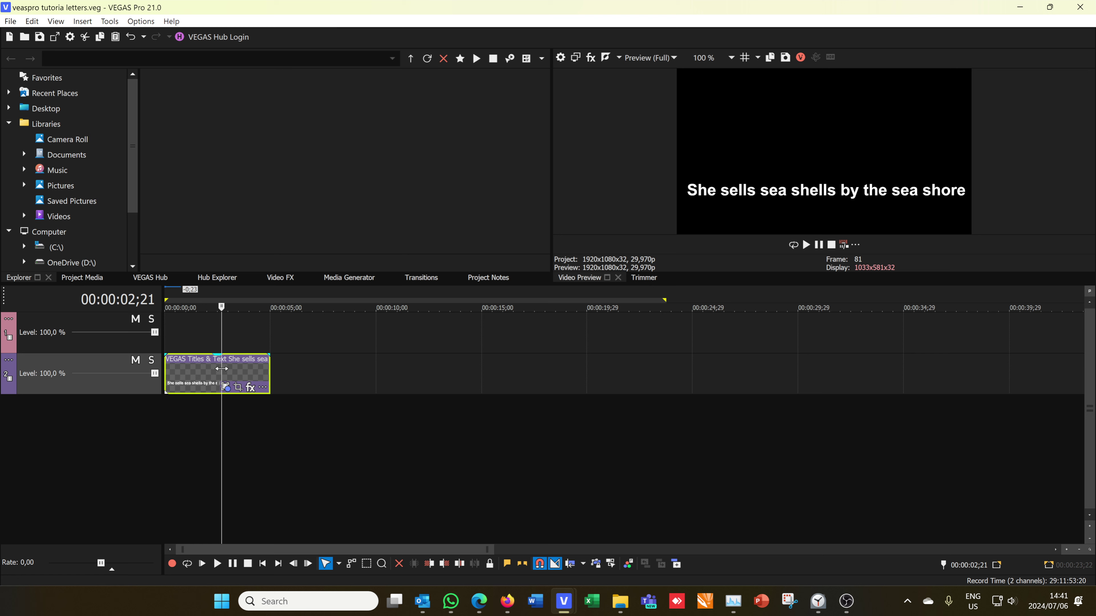
Copy the title event and paste it onto track 1 as a new independent copy.
{"action": "right_click", "coordinate": [200, 371]}
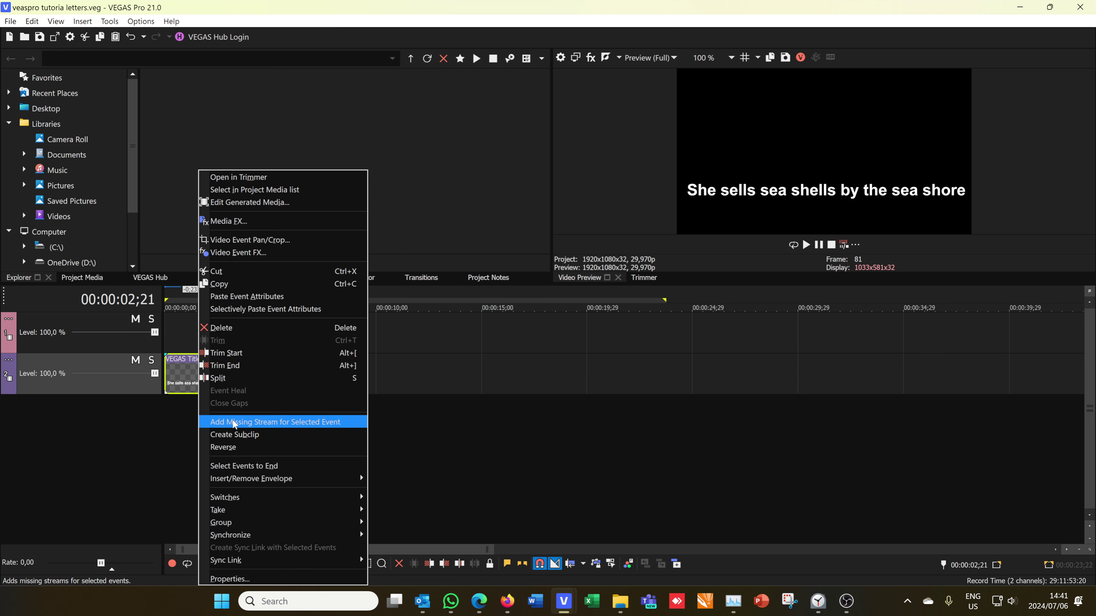
{"action": "left_click", "coordinate": [219, 283]}
{"action": "left_click", "coordinate": [172, 331]}
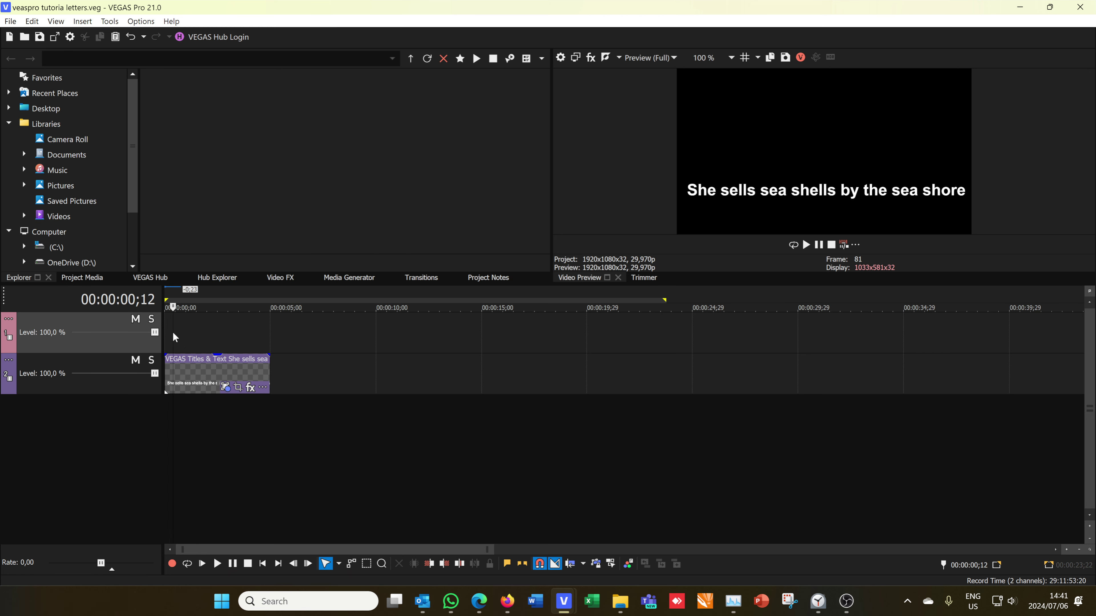
{"action": "key", "text": "ctrl+v"}
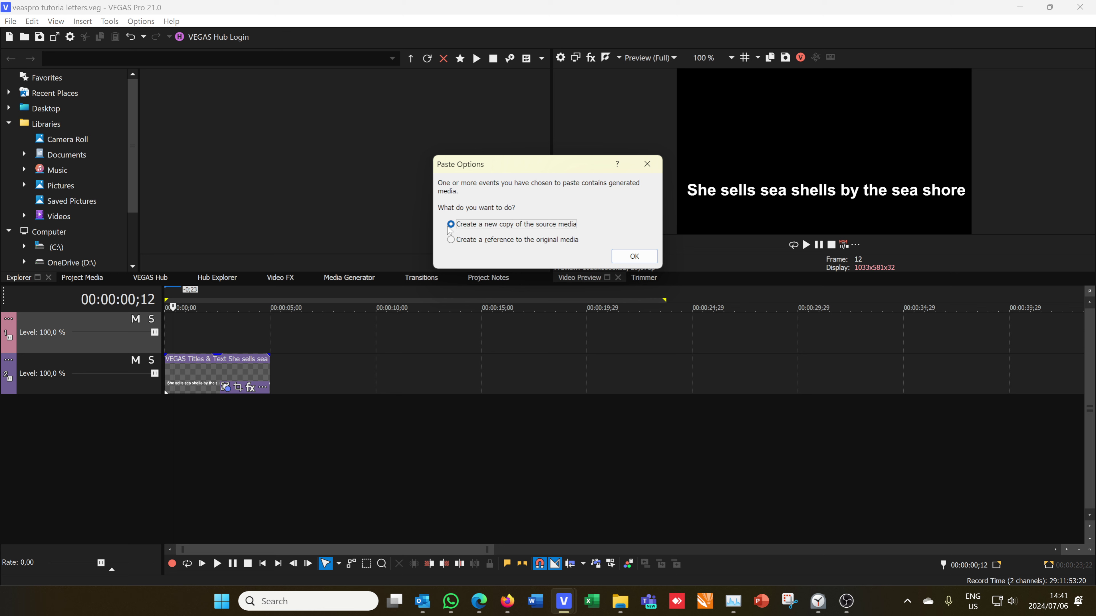
{"action": "left_click", "coordinate": [634, 257]}
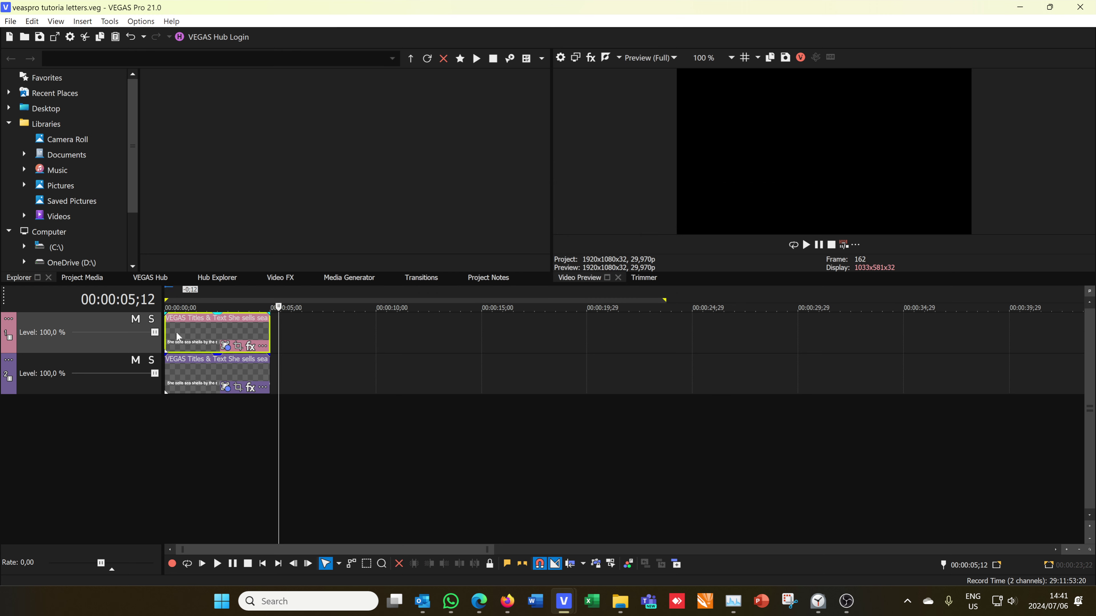
Change the track 1 title's text colour to yellow, sampled from the HSV spectrum.
{"action": "left_click", "coordinate": [226, 348]}
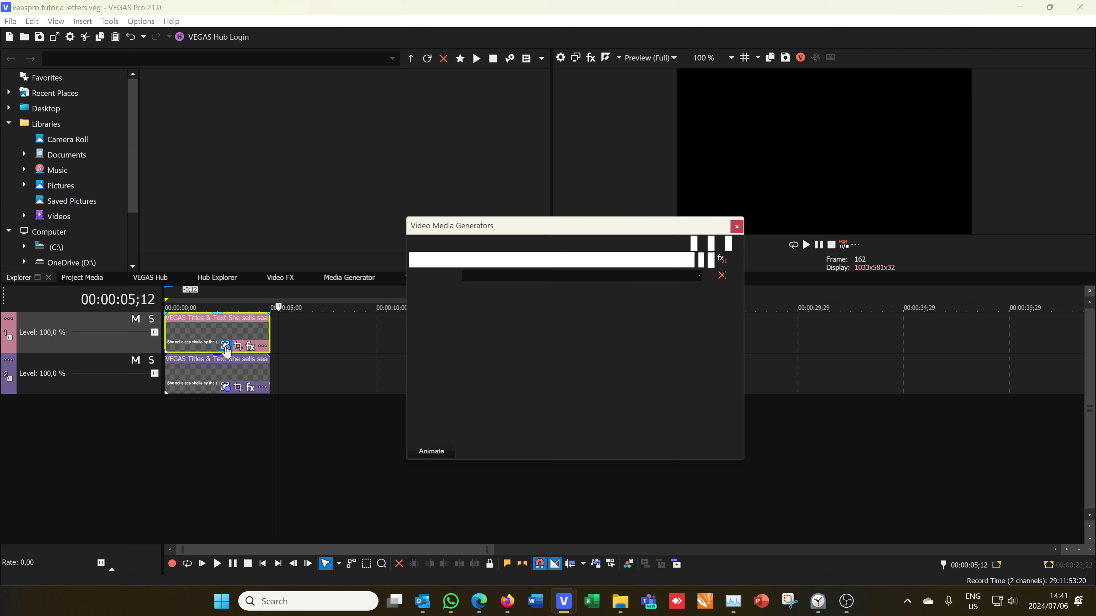
{"action": "key", "text": "ctrl+shift+Left"}
{"action": "key", "text": "ctrl+shift+Left"}
{"action": "key", "text": "ctrl+shift+Left"}
{"action": "key", "text": "ctrl+shift+Left"}
{"action": "key", "text": "ctrl+shift+Left"}
{"action": "key", "text": "ctrl+shift+Left"}
{"action": "key", "text": "ctrl+shift+Left"}
{"action": "key", "text": "ctrl+shift+Left"}
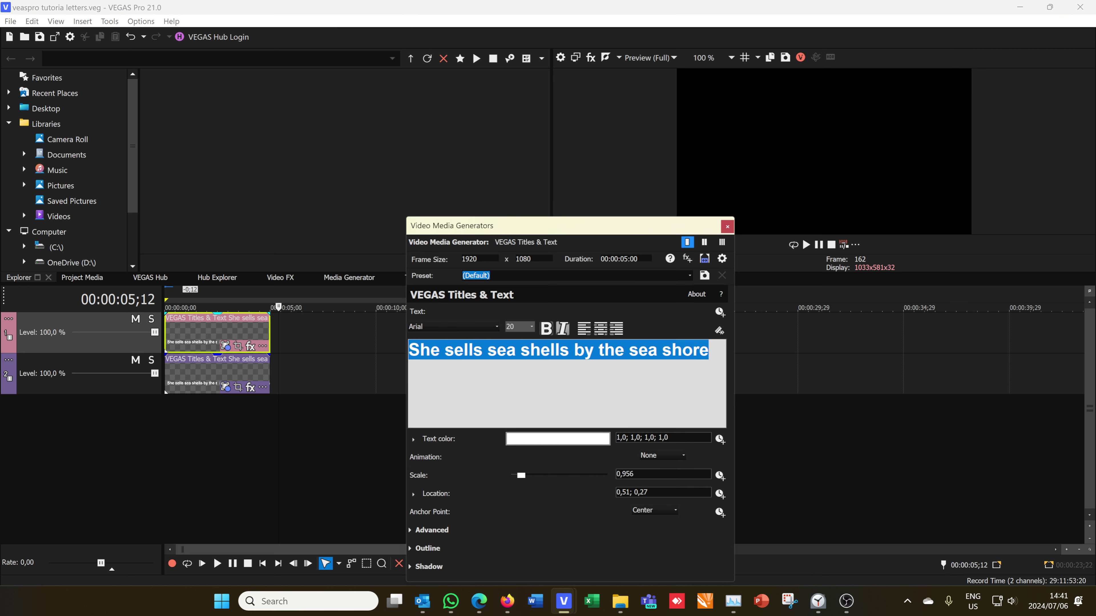
{"action": "left_click", "coordinate": [559, 437]}
{"action": "left_click", "coordinate": [455, 440]}
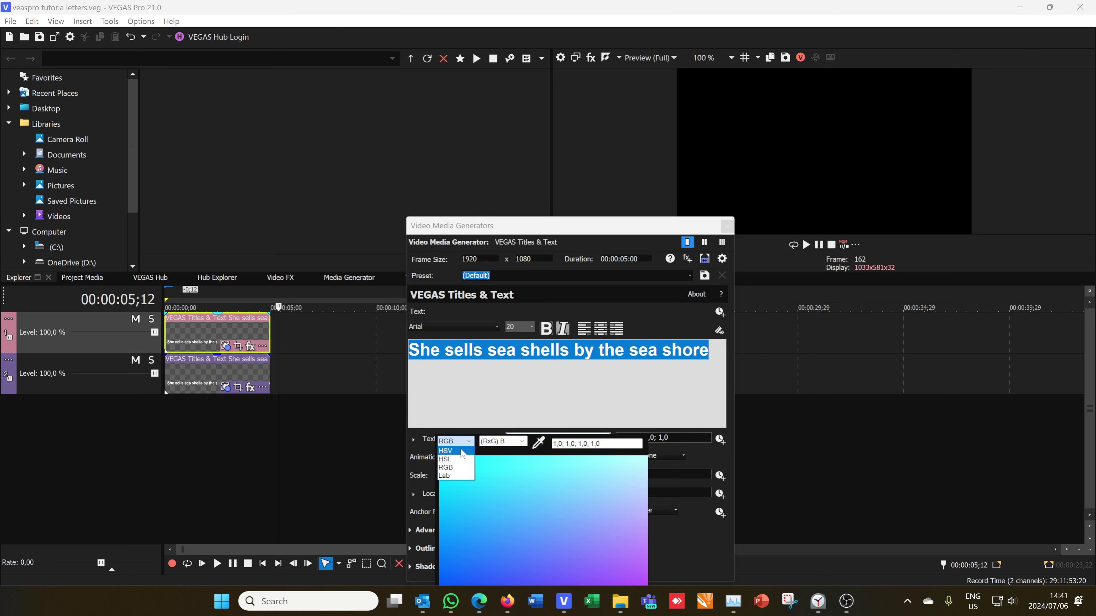
{"action": "left_click", "coordinate": [461, 456]}
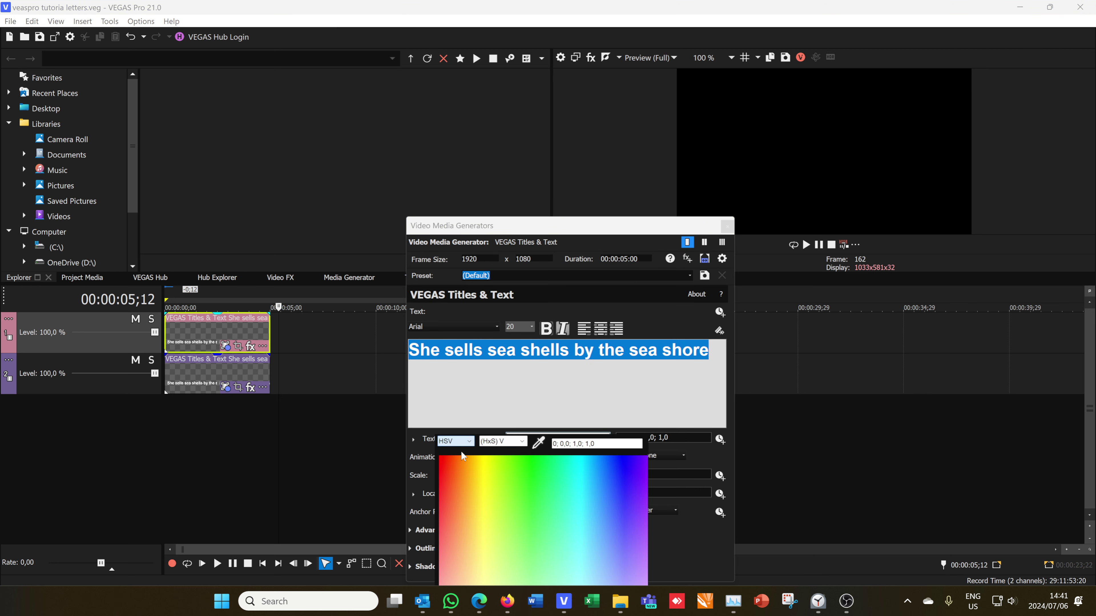
{"action": "left_click", "coordinate": [540, 442]}
{"action": "left_click", "coordinate": [486, 471]}
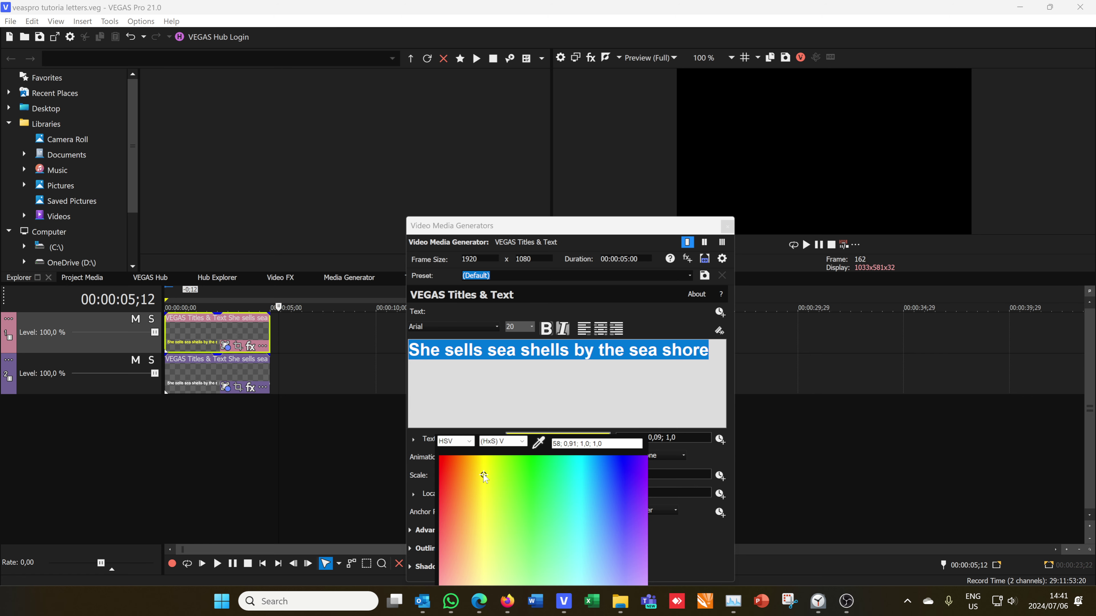
{"action": "left_click", "coordinate": [182, 381]}
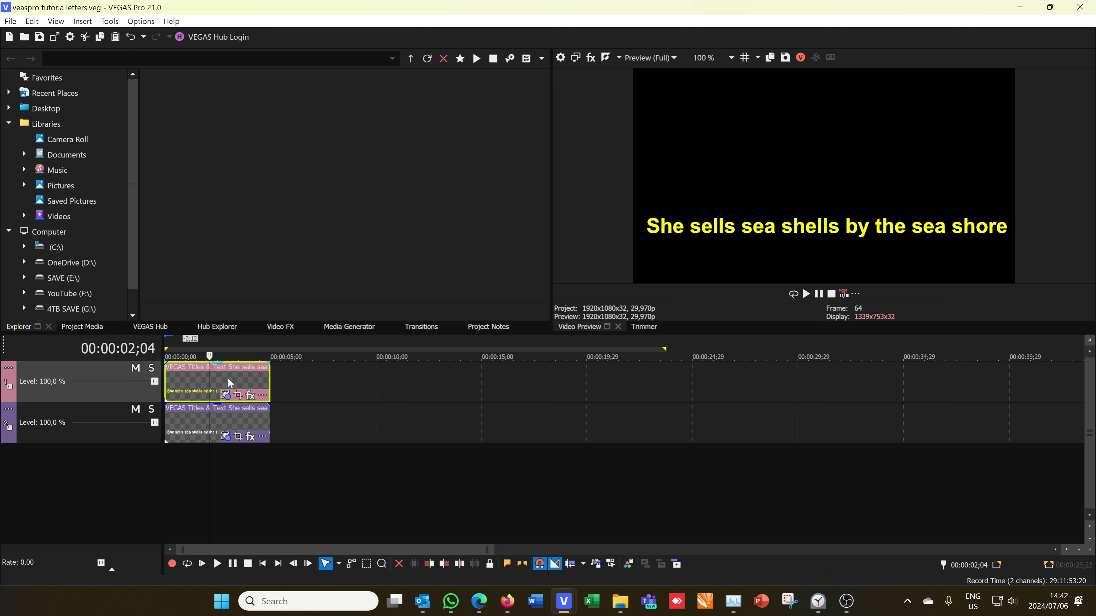
Drag the top track's opacity envelope, ending at 100 % so the yellow title shows.
{"action": "left_click_drag", "start_coordinate": [218, 367], "coordinate": [216, 416]}
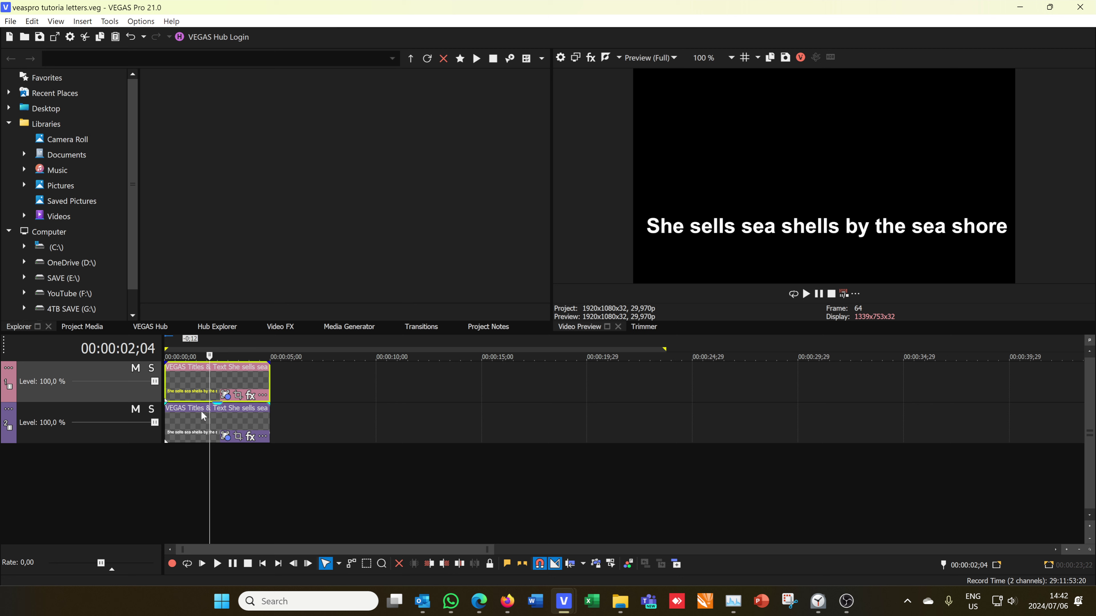
{"action": "left_click", "coordinate": [216, 412]}
{"action": "left_click", "coordinate": [215, 386]}
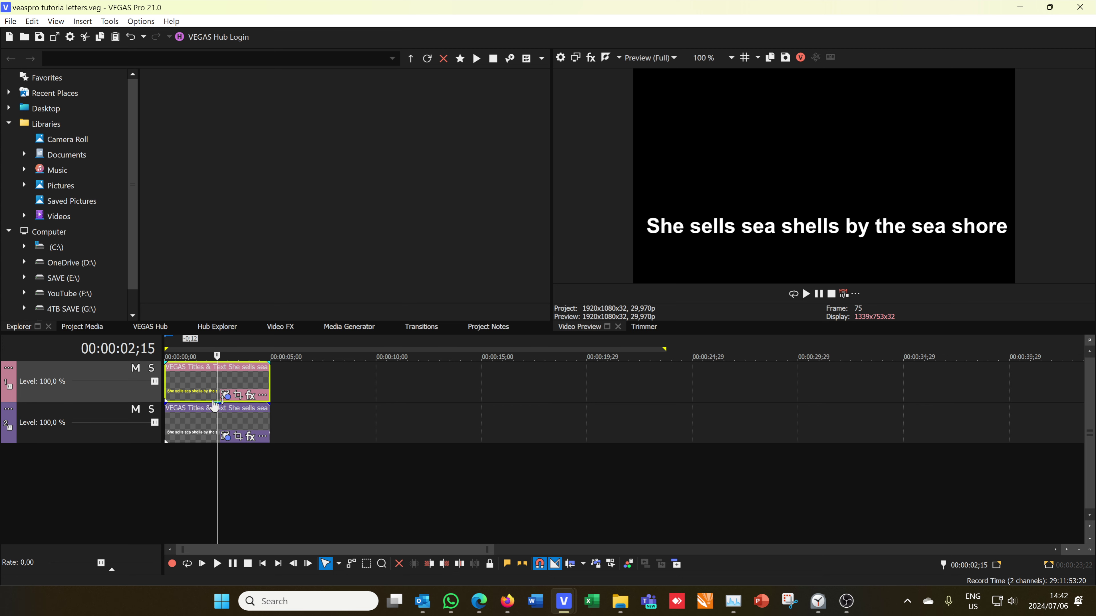
{"action": "left_click_drag", "start_coordinate": [215, 403], "coordinate": [191, 375]}
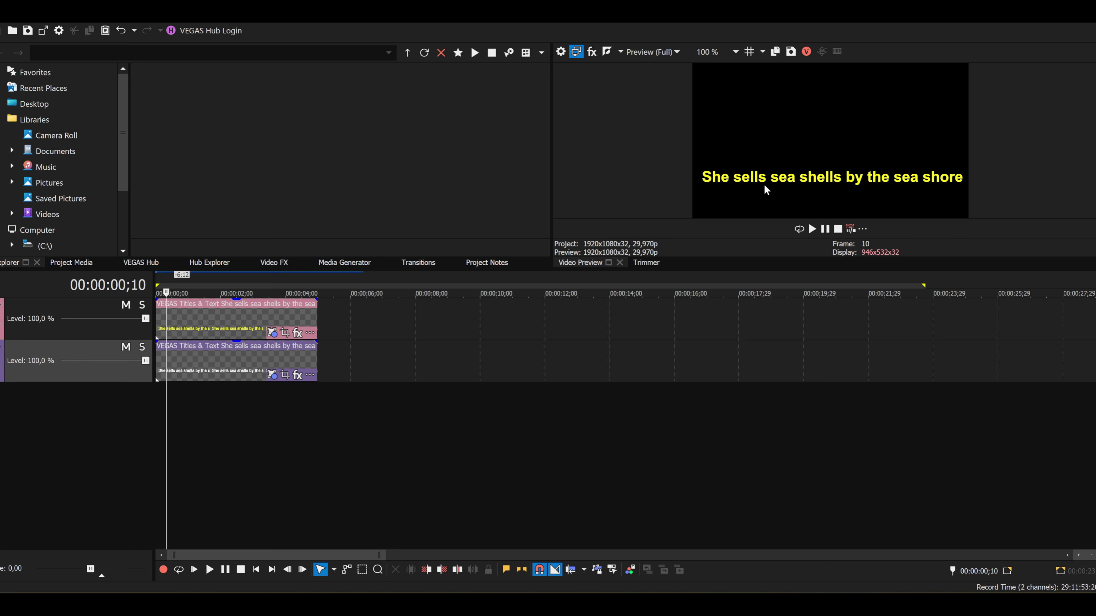
Switch the time format to Seconds and play the timeline from near the start.
{"action": "right_click", "coordinate": [117, 288]}
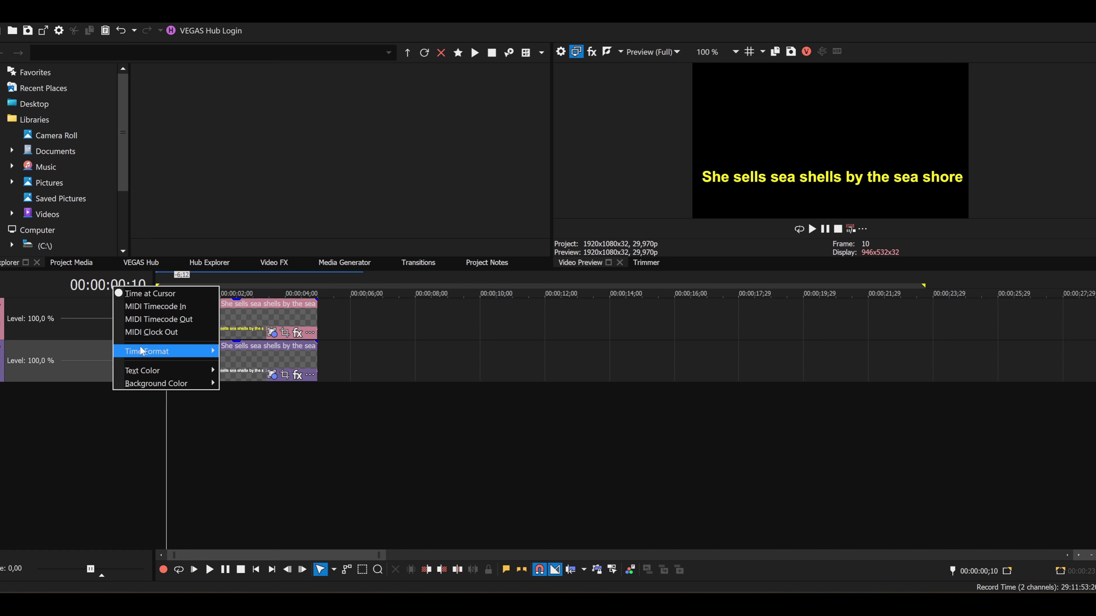
{"action": "mouse_move", "coordinate": [142, 351]}
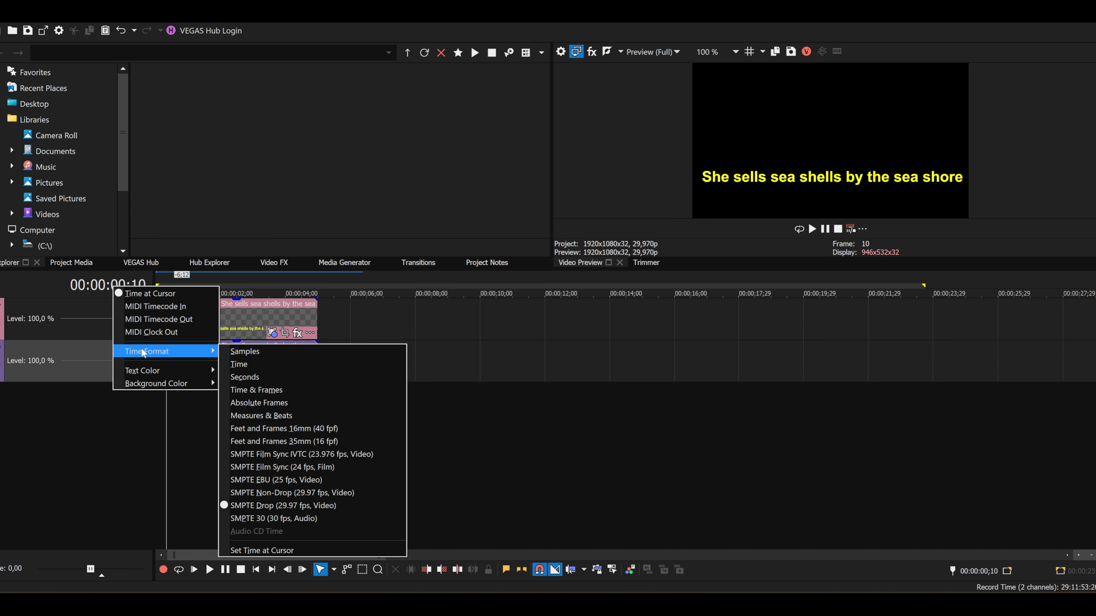
{"action": "left_click", "coordinate": [263, 379]}
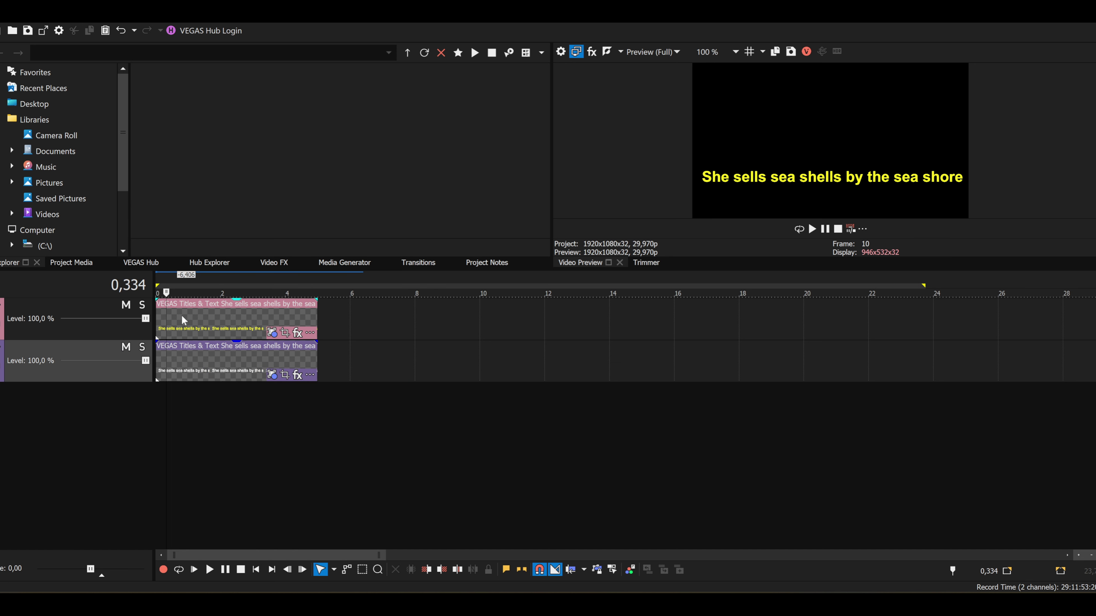
{"action": "scroll", "coordinate": [184, 367], "scroll_direction": "up", "scroll_amount": 2}
{"action": "left_click", "coordinate": [184, 368]}
{"action": "key", "text": "space"}
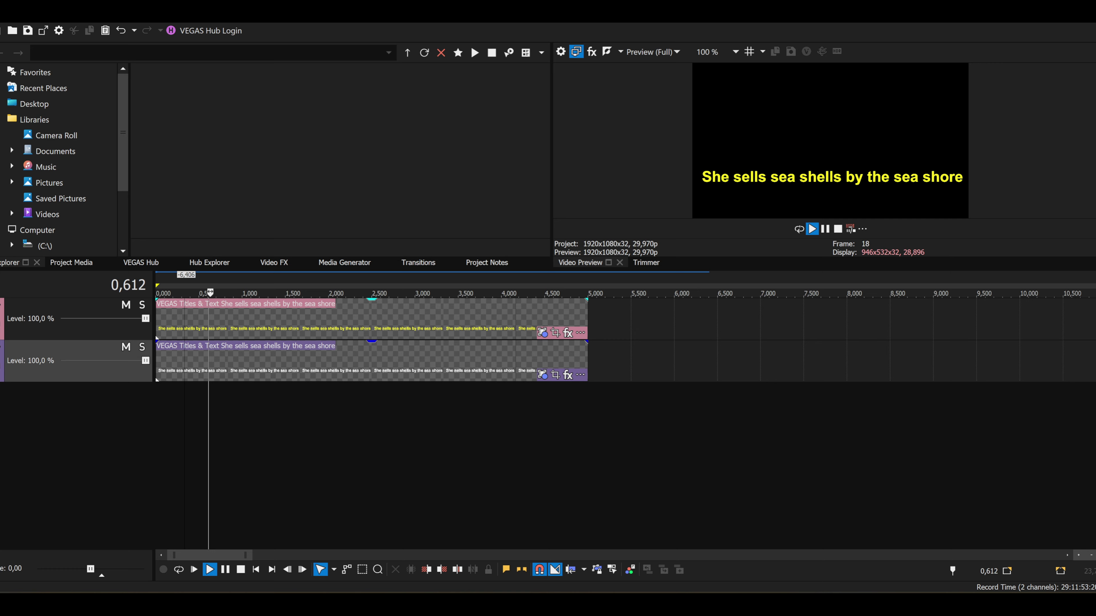
Open the yellow event's Pan/Crop, sync the cursor, and add a position keyframe at 0.500 s.
{"action": "left_click", "coordinate": [246, 318]}
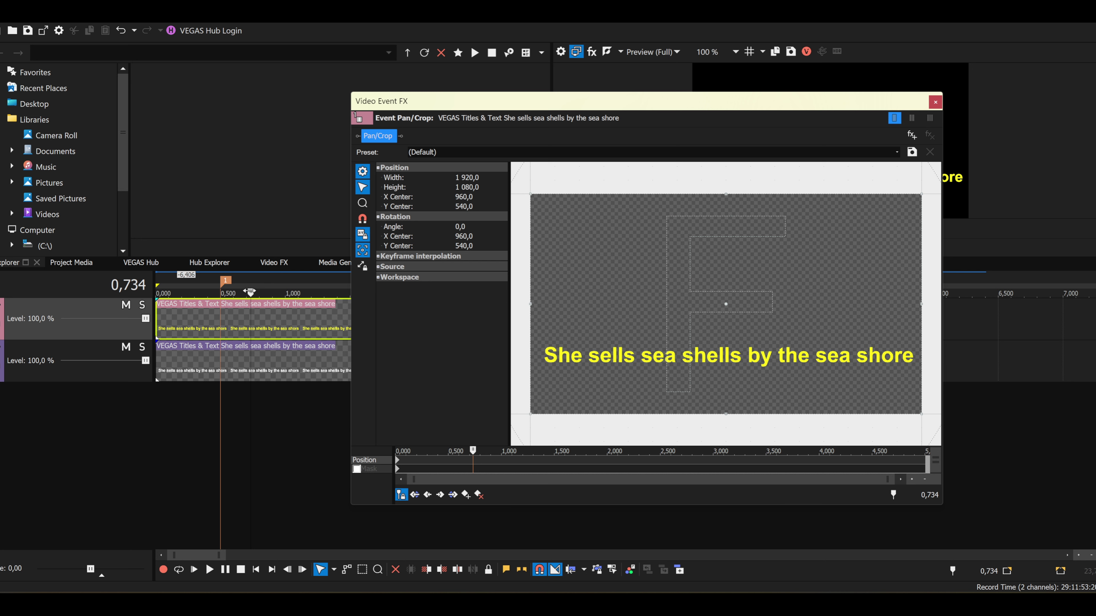
{"action": "mouse_move", "coordinate": [250, 292]}
{"action": "left_mouse_down"}
{"action": "mouse_move", "coordinate": [275, 292]}
{"action": "mouse_move", "coordinate": [230, 292]}
{"action": "left_mouse_up"}
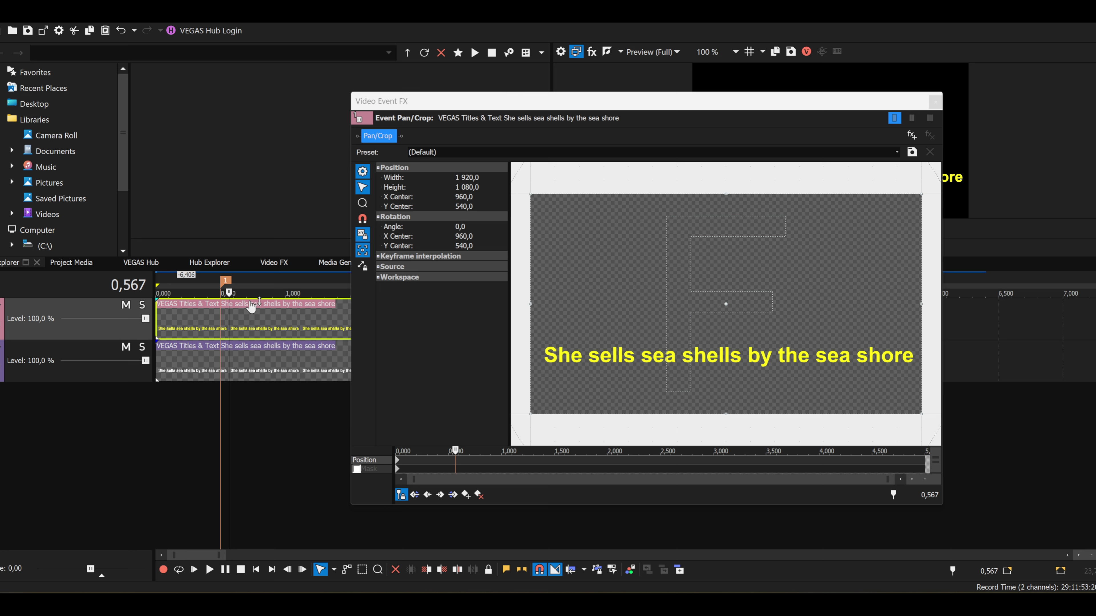
{"action": "left_click", "coordinate": [402, 494]}
{"action": "left_click", "coordinate": [401, 496]}
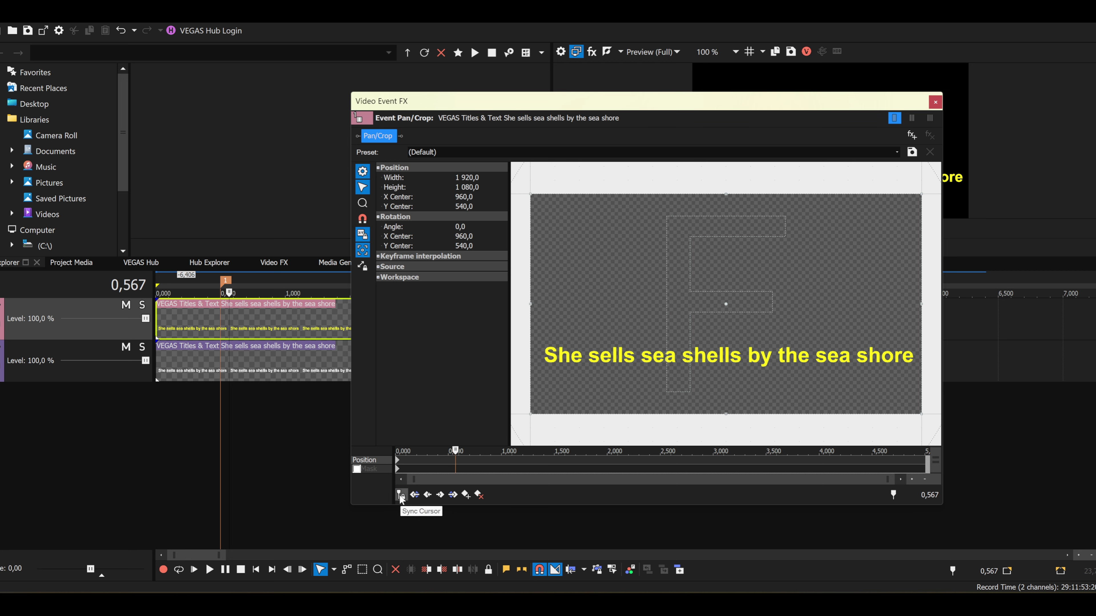
{"action": "left_click_drag", "start_coordinate": [230, 292], "coordinate": [271, 292]}
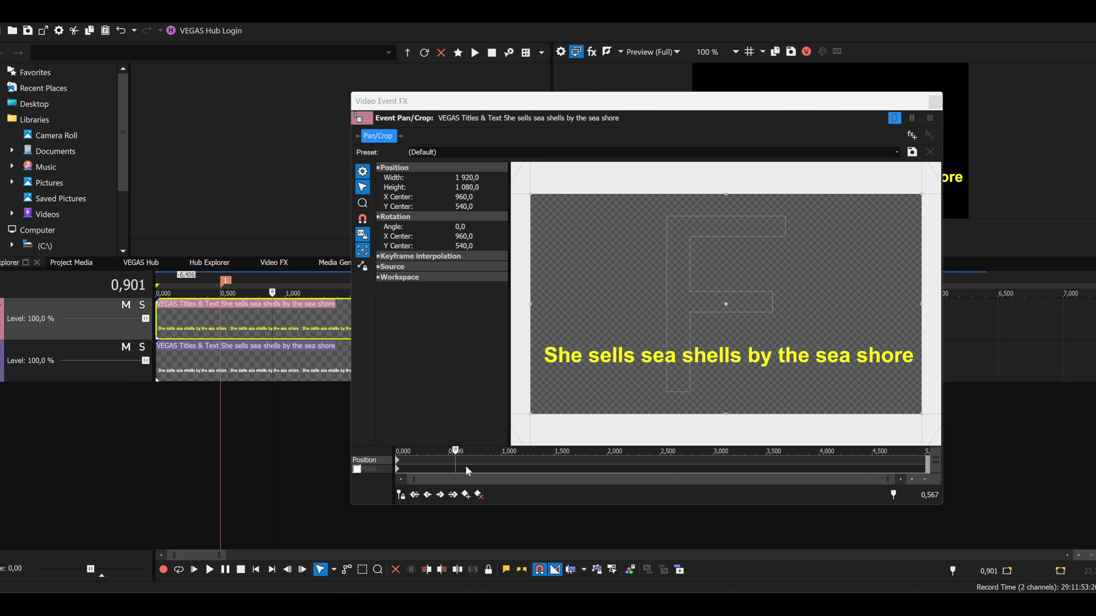
{"action": "left_click", "coordinate": [400, 495]}
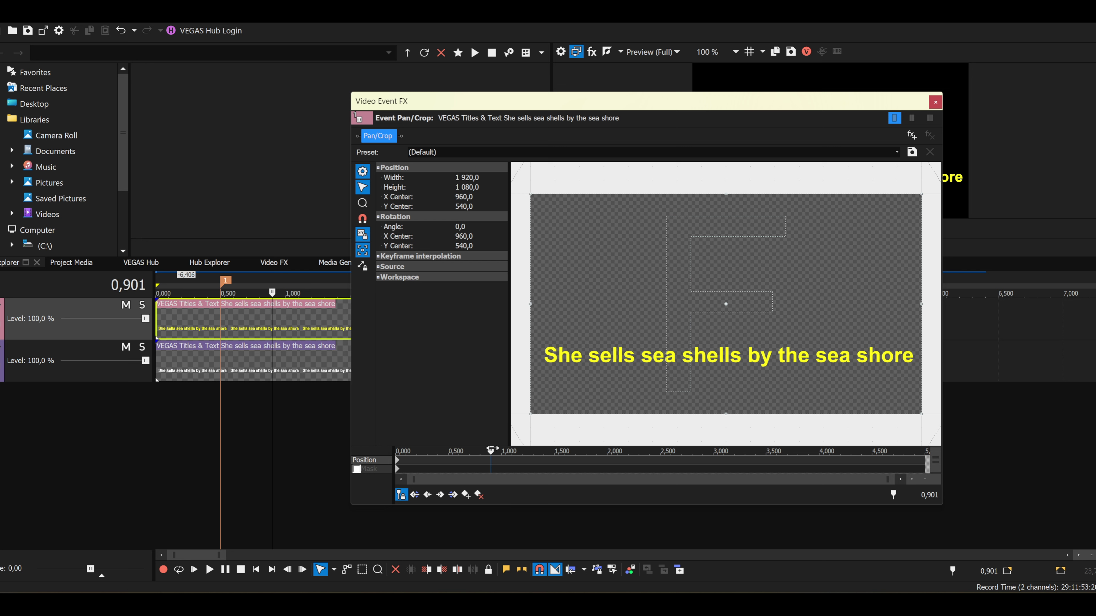
{"action": "left_click_drag", "start_coordinate": [491, 449], "coordinate": [448, 450]}
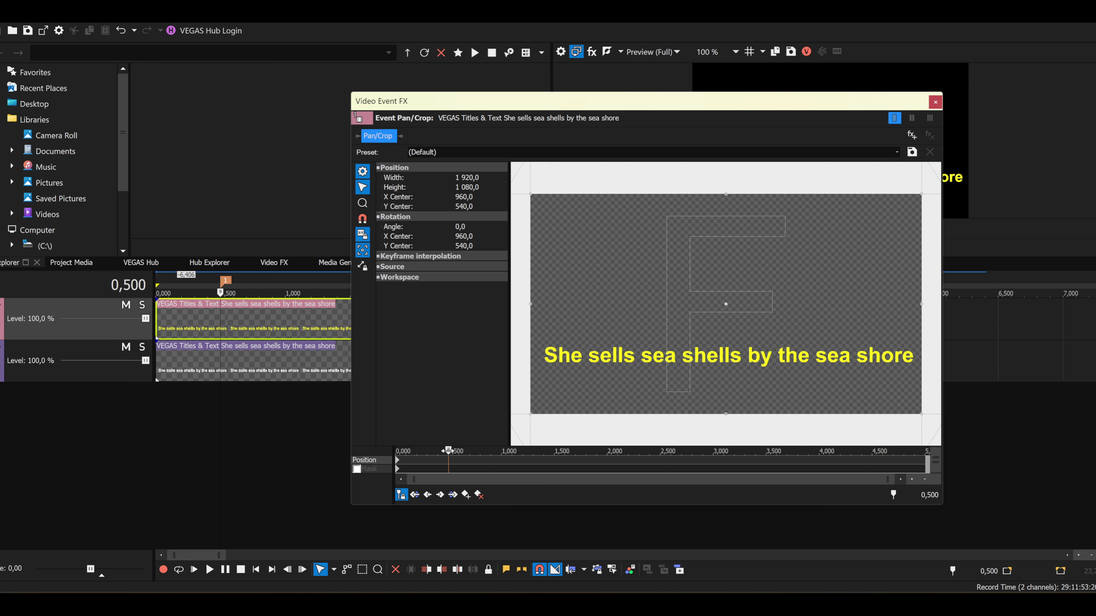
{"action": "left_click", "coordinate": [466, 496]}
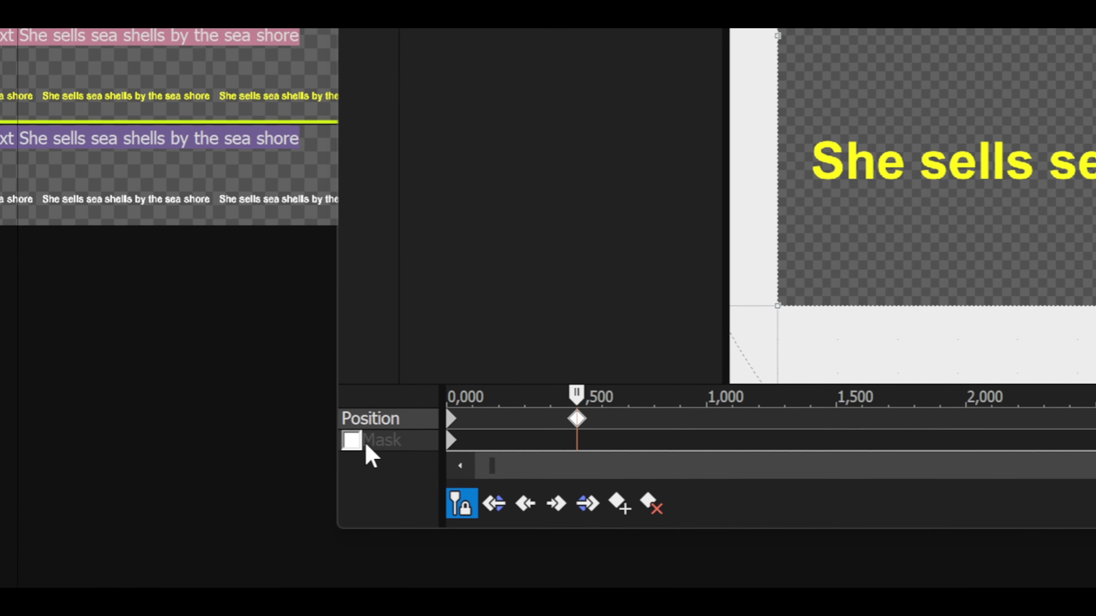
Check Mask in Pan/Crop and pick the Rectangle mask creation tool.
{"action": "left_click", "coordinate": [352, 441]}
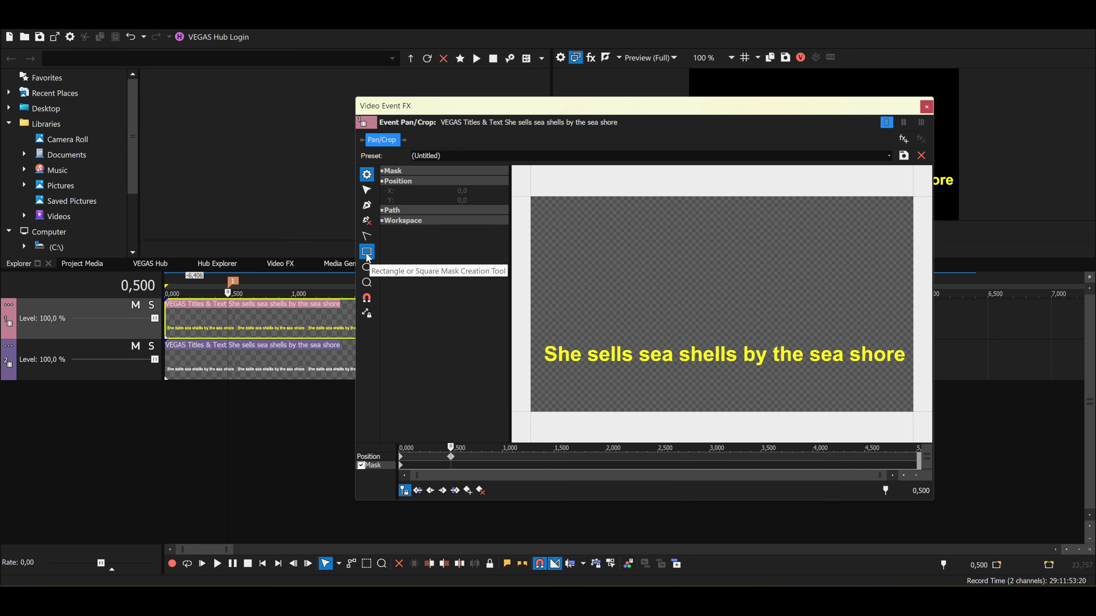
{"action": "left_click", "coordinate": [367, 252]}
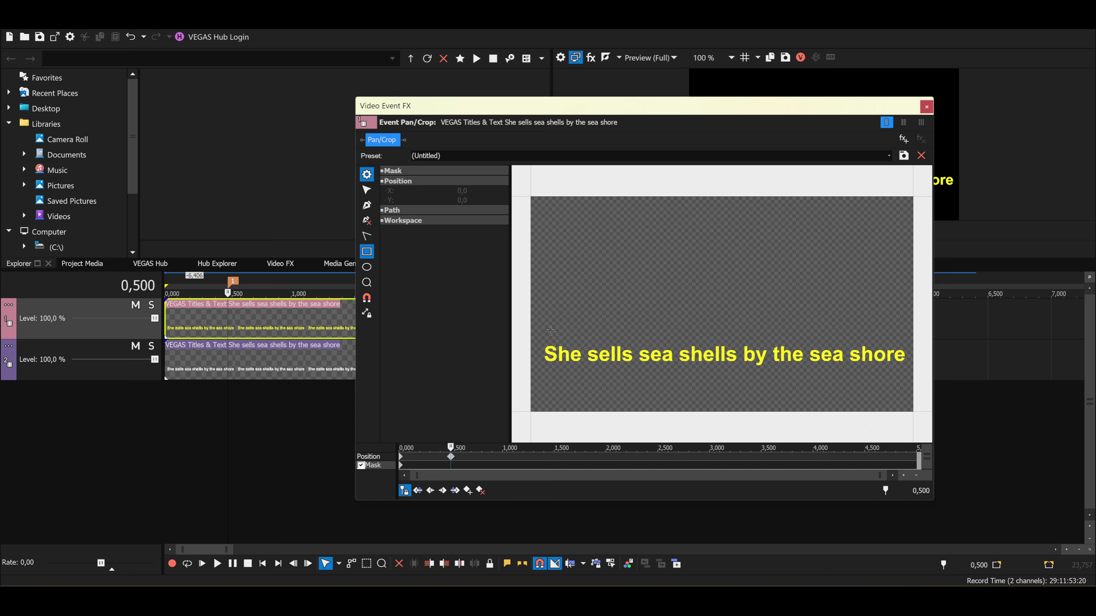
Draw a rectangle mask around 'She' and add a mask keyframe at 1.001 s.
{"action": "left_click_drag", "start_coordinate": [540, 342], "coordinate": [586, 369]}
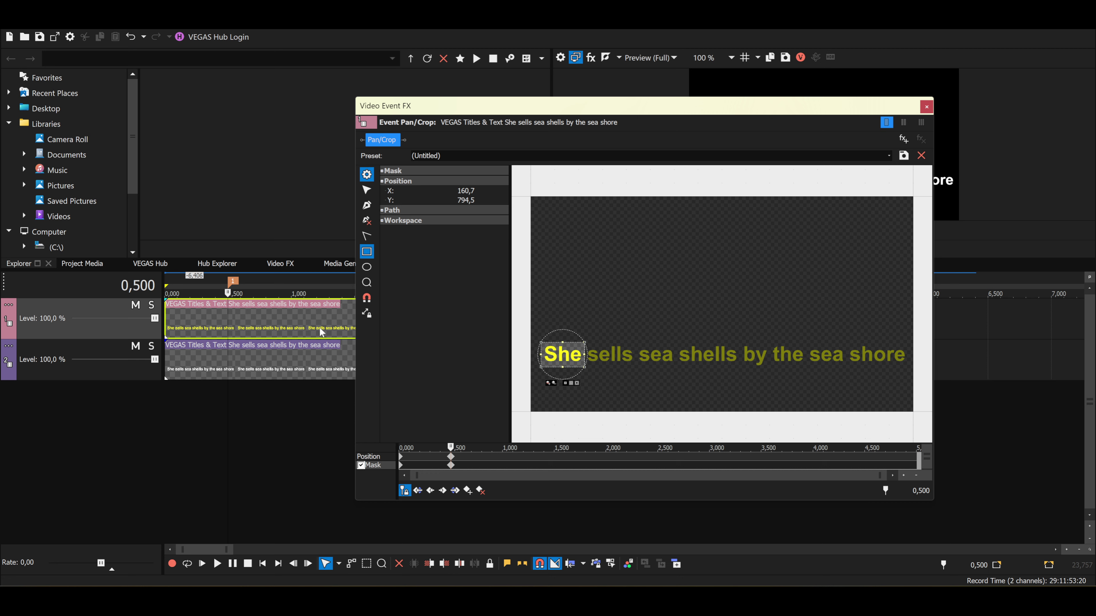
{"action": "left_click", "coordinate": [300, 290]}
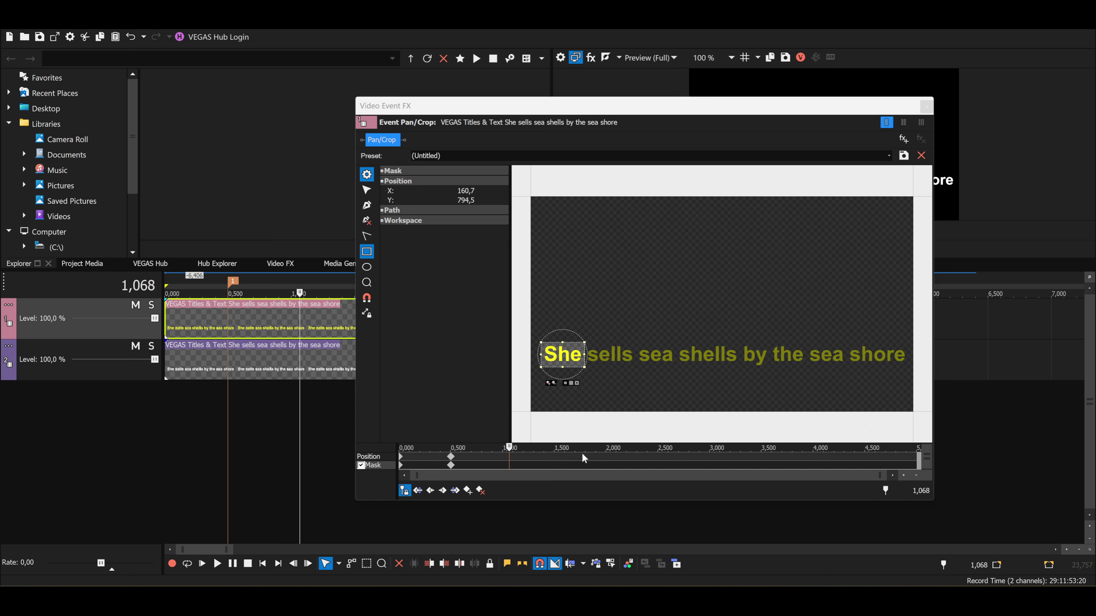
{"action": "scroll", "coordinate": [514, 461], "scroll_direction": "up", "scroll_amount": 3}
{"action": "scroll", "coordinate": [514, 461], "scroll_direction": "up", "scroll_amount": 2}
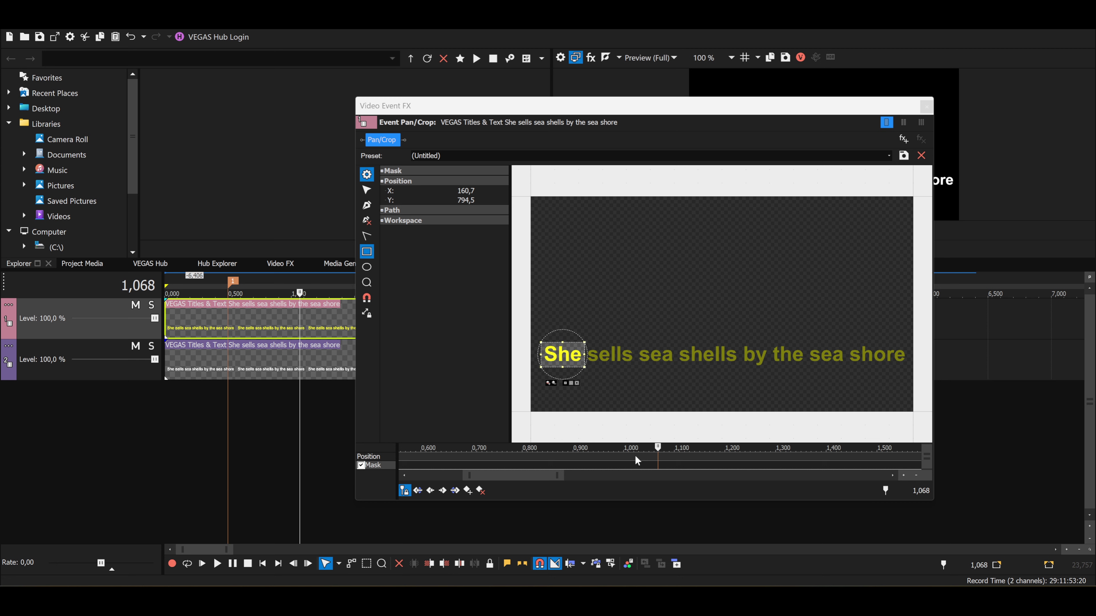
{"action": "left_click_drag", "start_coordinate": [658, 447], "coordinate": [640, 448]}
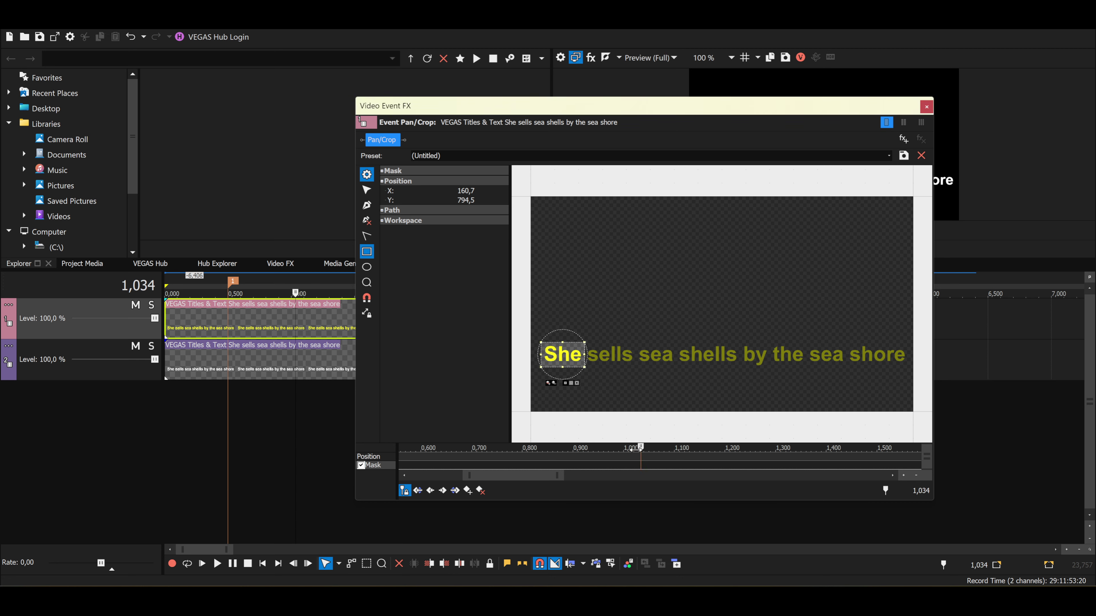
{"action": "left_click_drag", "start_coordinate": [635, 451], "coordinate": [630, 452]}
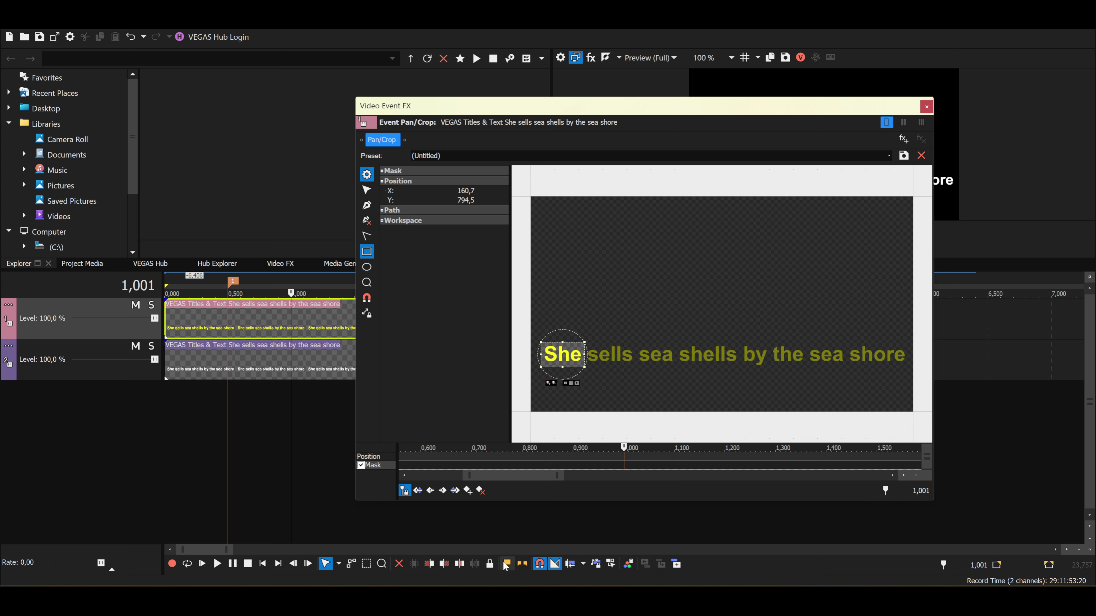
{"action": "left_click", "coordinate": [469, 493]}
At the 1.001 s keyframe, replace the 'She' mask with a rectangle mask around 'sells'.
{"action": "key", "text": "Delete"}
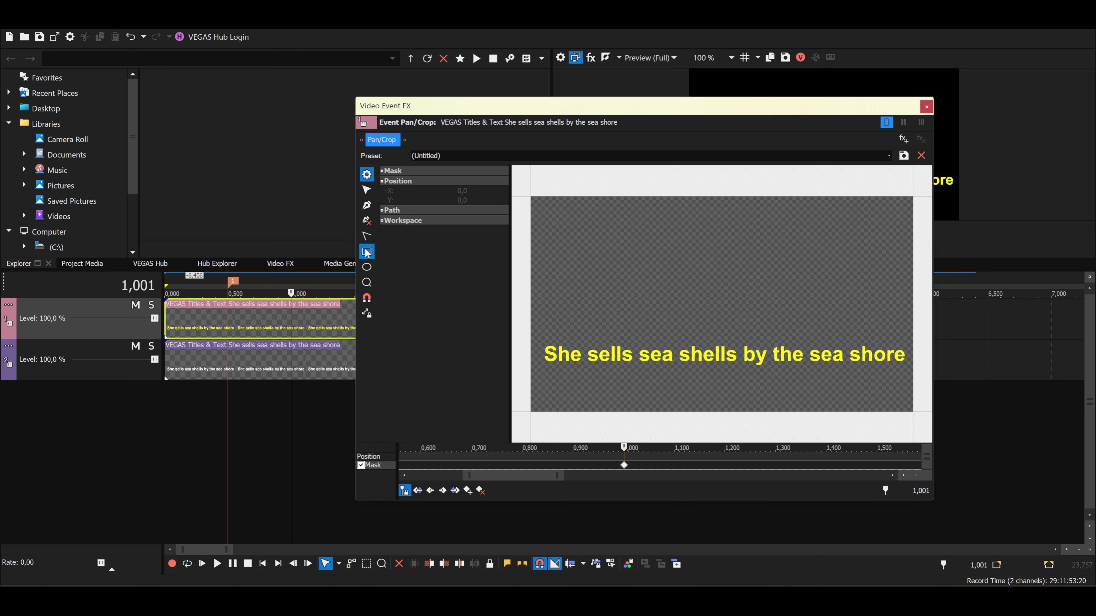
{"action": "mouse_move", "coordinate": [584, 341]}
{"action": "left_mouse_down"}
{"action": "mouse_move", "coordinate": [647, 374]}
{"action": "mouse_move", "coordinate": [636, 371]}
{"action": "left_mouse_up"}
{"action": "left_click_drag", "start_coordinate": [536, 475], "coordinate": [506, 474]}
{"action": "scroll", "coordinate": [536, 452], "scroll_direction": "down", "scroll_amount": 5}
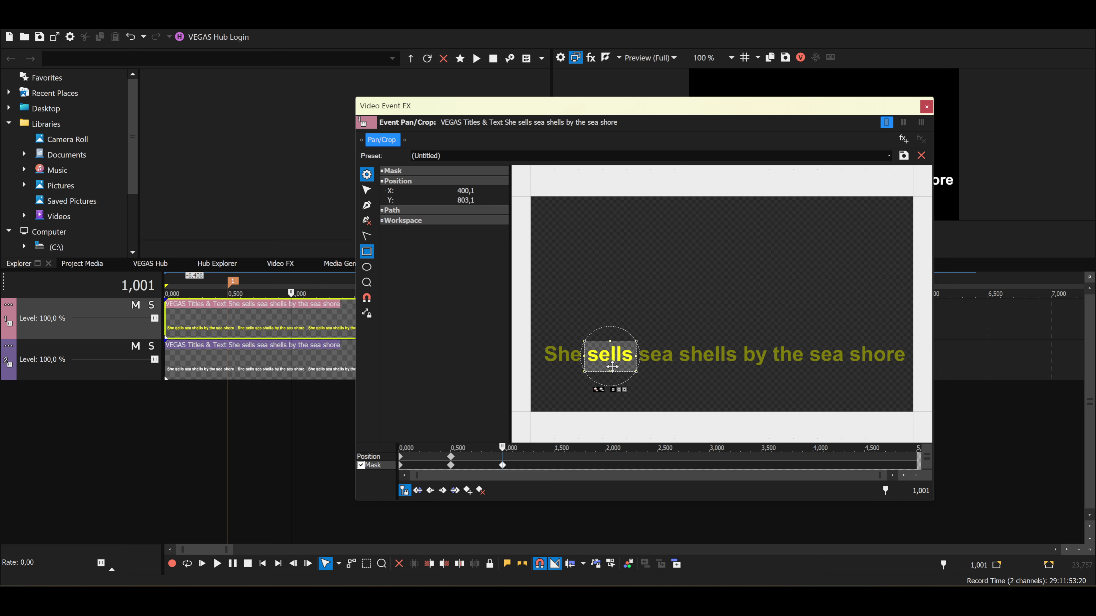
{"action": "mouse_move", "coordinate": [602, 357]}
{"action": "left_mouse_down"}
{"action": "mouse_move", "coordinate": [556, 356]}
{"action": "mouse_move", "coordinate": [603, 356]}
{"action": "left_mouse_up"}
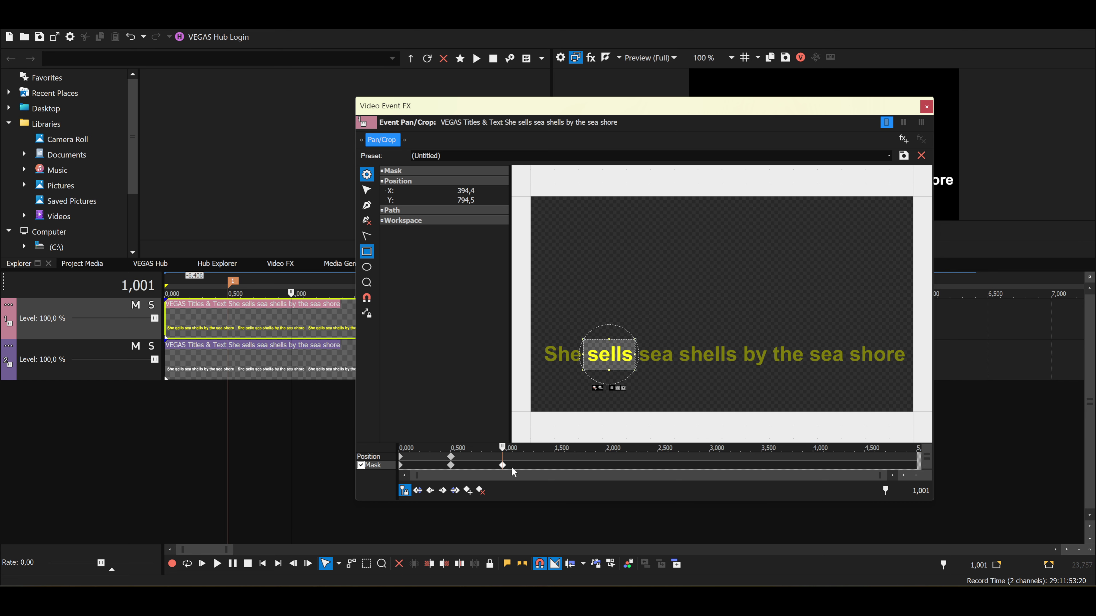
{"action": "left_click_drag", "start_coordinate": [551, 107], "coordinate": [502, 170]}
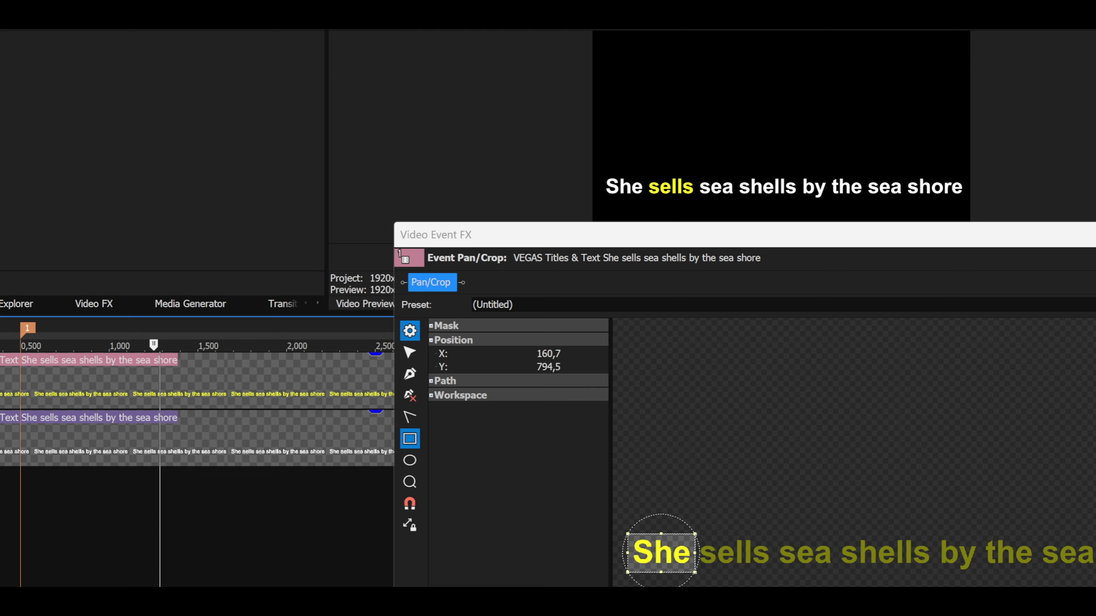
Stop playback and reposition the Pan/Crop effect window on screen.
{"action": "key", "text": "space"}
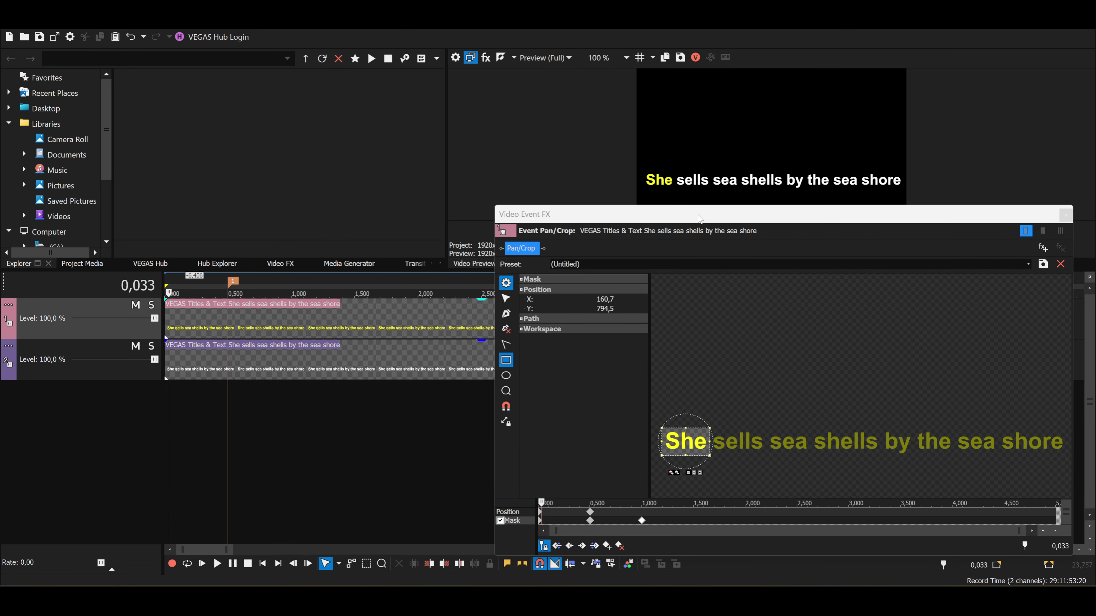
{"action": "left_click_drag", "start_coordinate": [699, 218], "coordinate": [395, 217]}
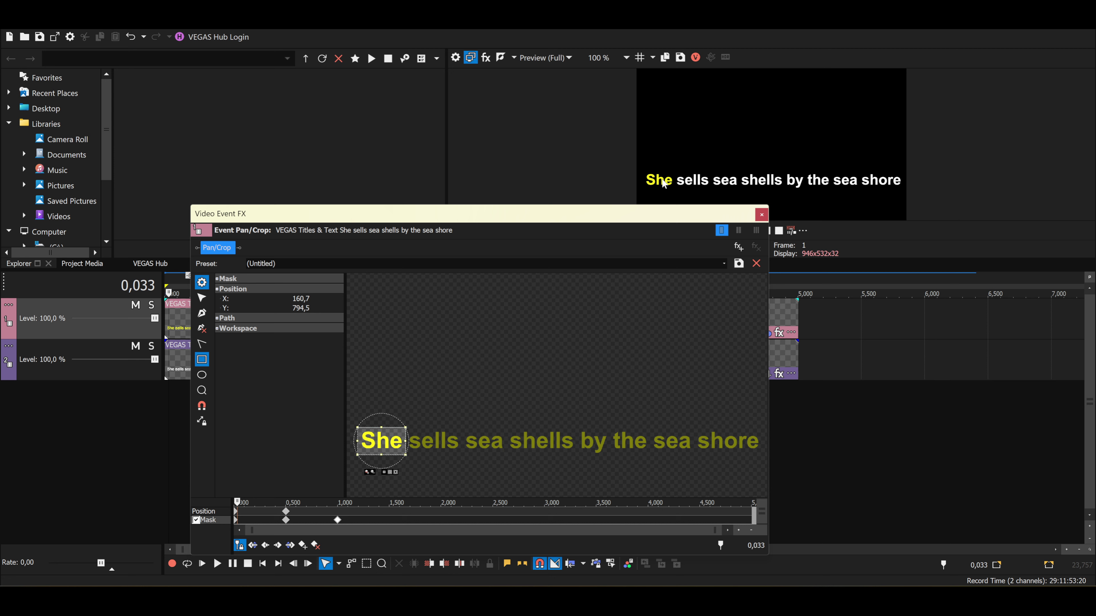
{"action": "left_click_drag", "start_coordinate": [509, 212], "coordinate": [581, 147]}
{"action": "left_click_drag", "start_coordinate": [585, 233], "coordinate": [585, 233]}
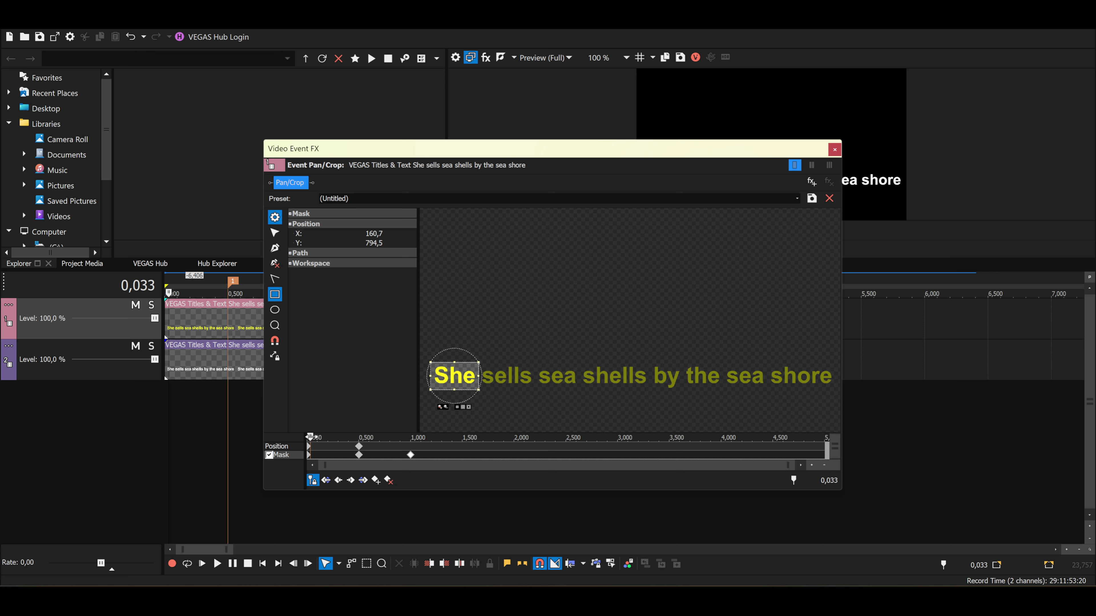
At 1,501 move the mask from 'sells' onto 'sea' and narrow it to fit.
{"action": "left_click_drag", "start_coordinate": [310, 437], "coordinate": [470, 460]}
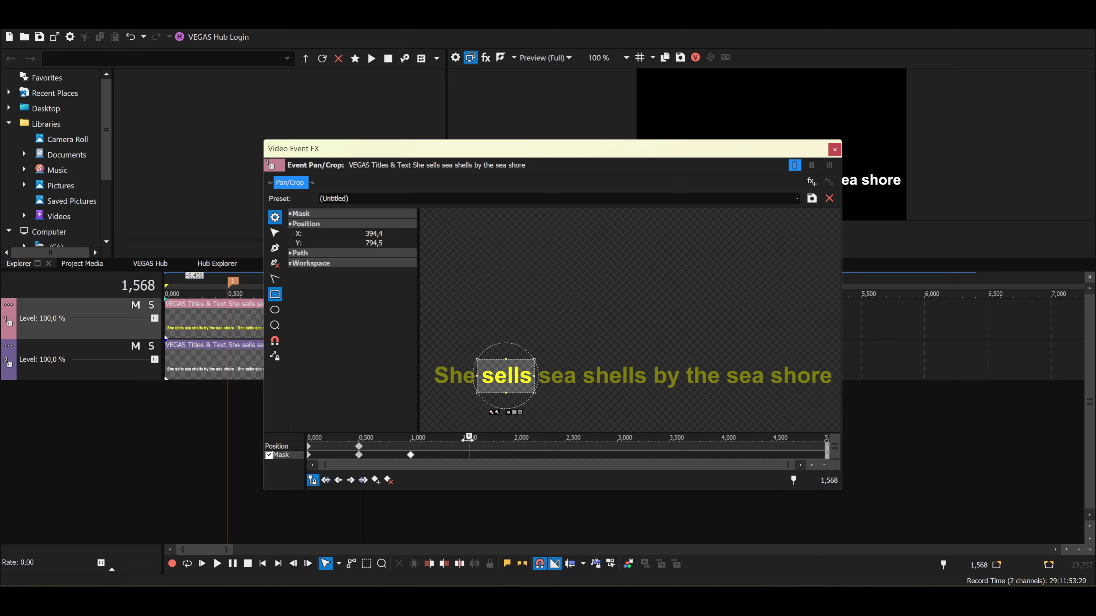
{"action": "left_click_drag", "start_coordinate": [468, 438], "coordinate": [462, 437]}
{"action": "left_click_drag", "start_coordinate": [504, 375], "coordinate": [582, 376]}
{"action": "left_click", "coordinate": [556, 375]}
{"action": "left_click_drag", "start_coordinate": [535, 148], "coordinate": [578, 211]}
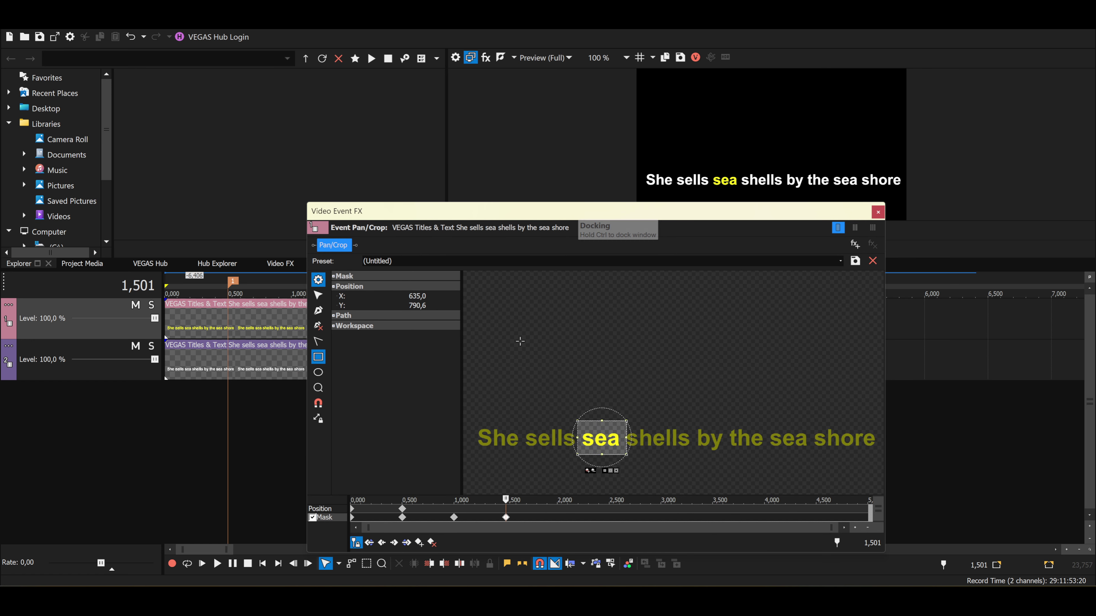
Scrub back to the 'sells' mask, then forward to confirm 'sea' is highlighted.
{"action": "left_click_drag", "start_coordinate": [505, 500], "coordinate": [472, 500]}
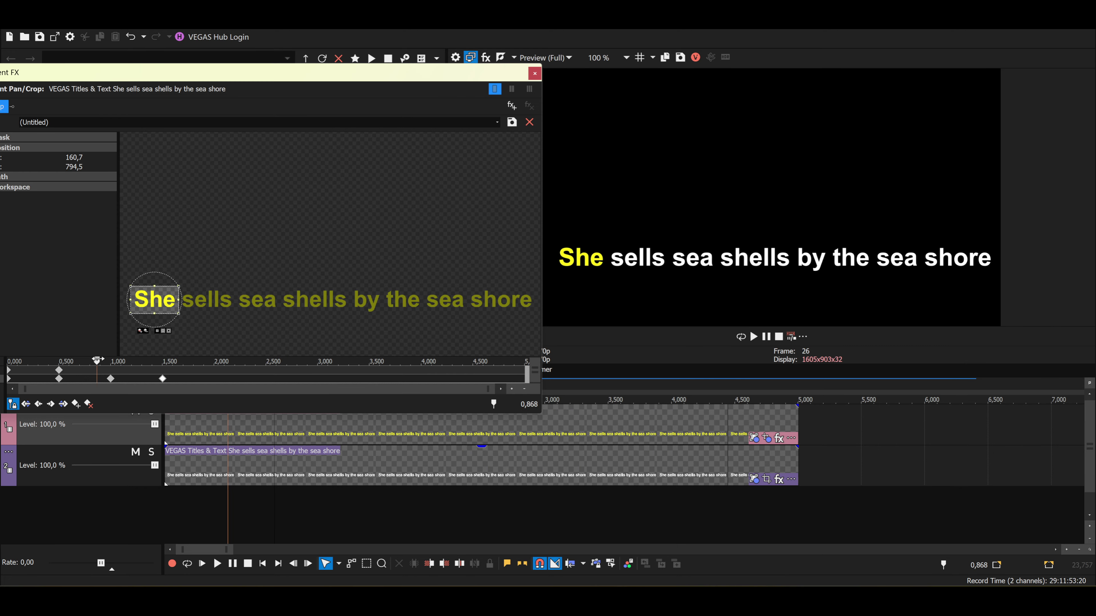
{"action": "left_click_drag", "start_coordinate": [93, 361], "coordinate": [127, 361]}
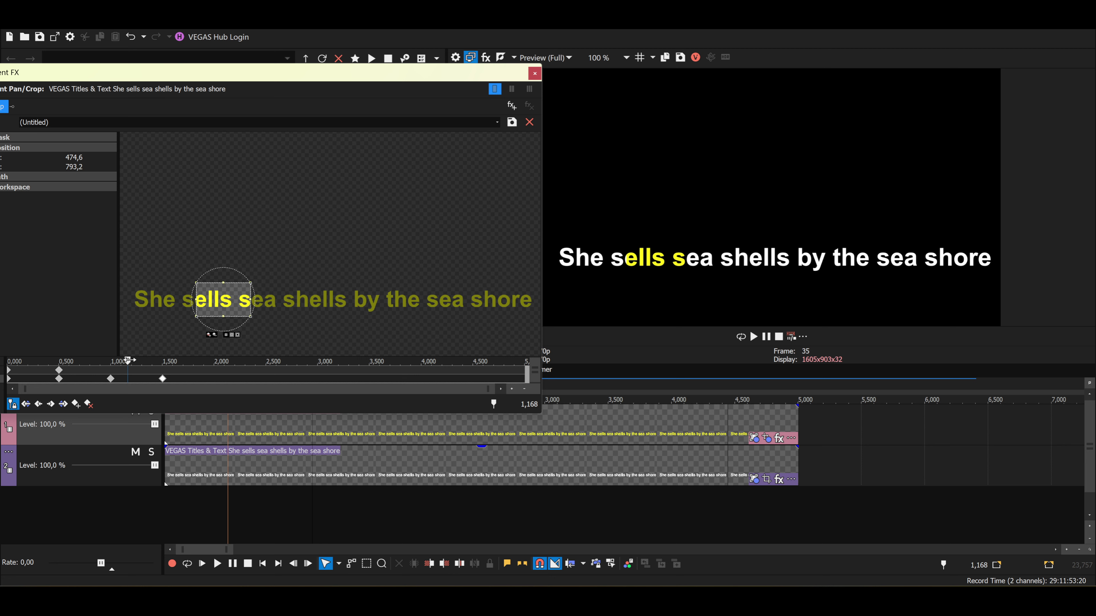
{"action": "left_click_drag", "start_coordinate": [127, 361], "coordinate": [162, 361]}
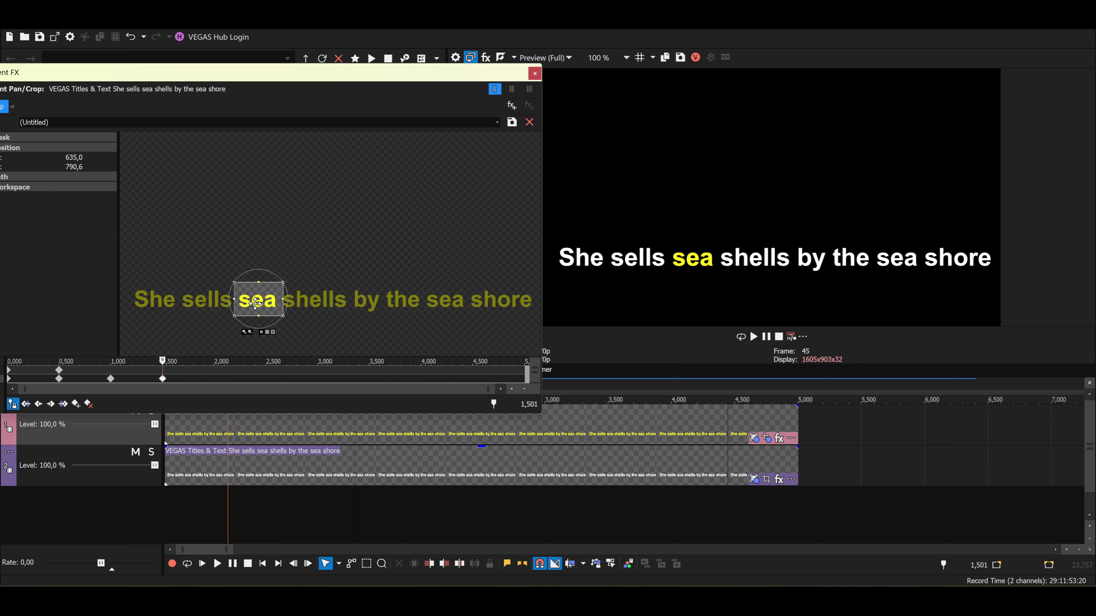
Delete the old mask and draw a new rectangle mask around 'sea'.
{"action": "key", "text": "Delete"}
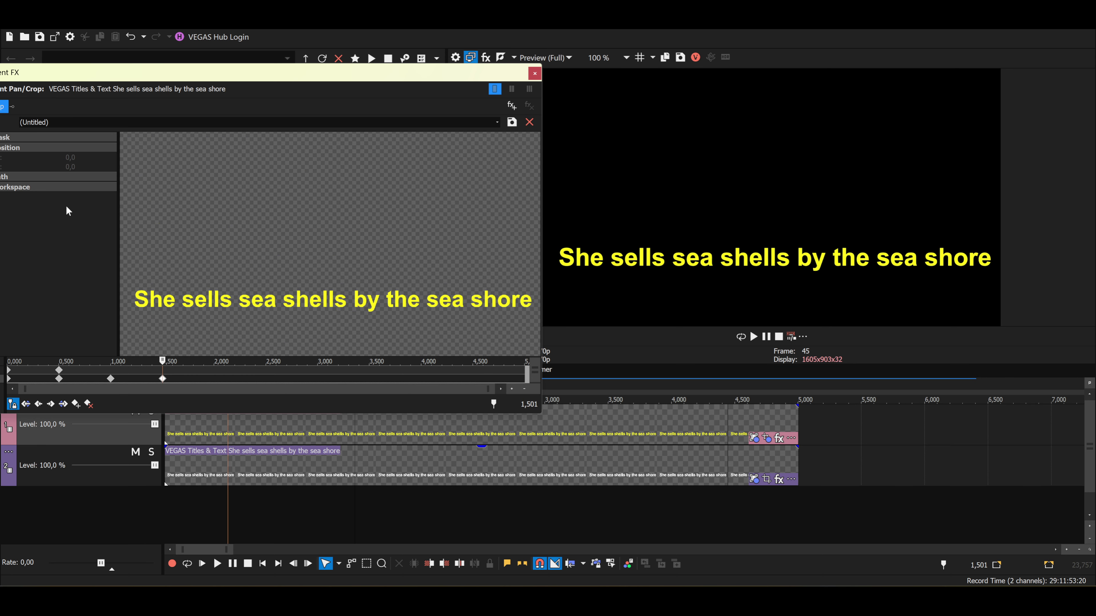
{"action": "left_click_drag", "start_coordinate": [152, 74], "coordinate": [603, 229]}
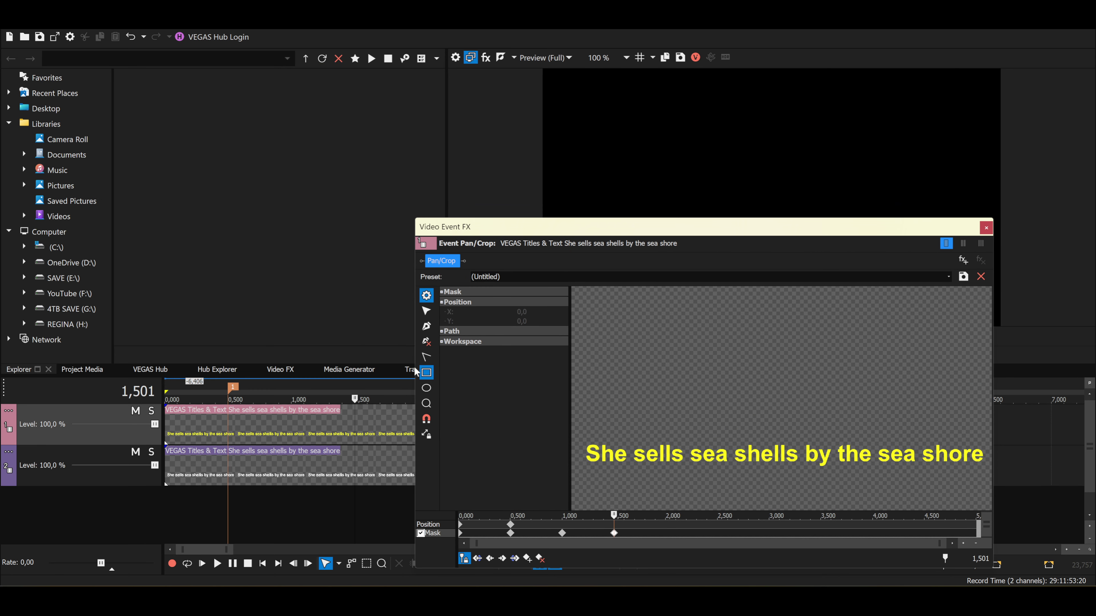
{"action": "left_click", "coordinate": [426, 372]}
{"action": "left_click_drag", "start_coordinate": [685, 443], "coordinate": [731, 471]}
{"action": "left_click_drag", "start_coordinate": [714, 239], "coordinate": [259, 58]}
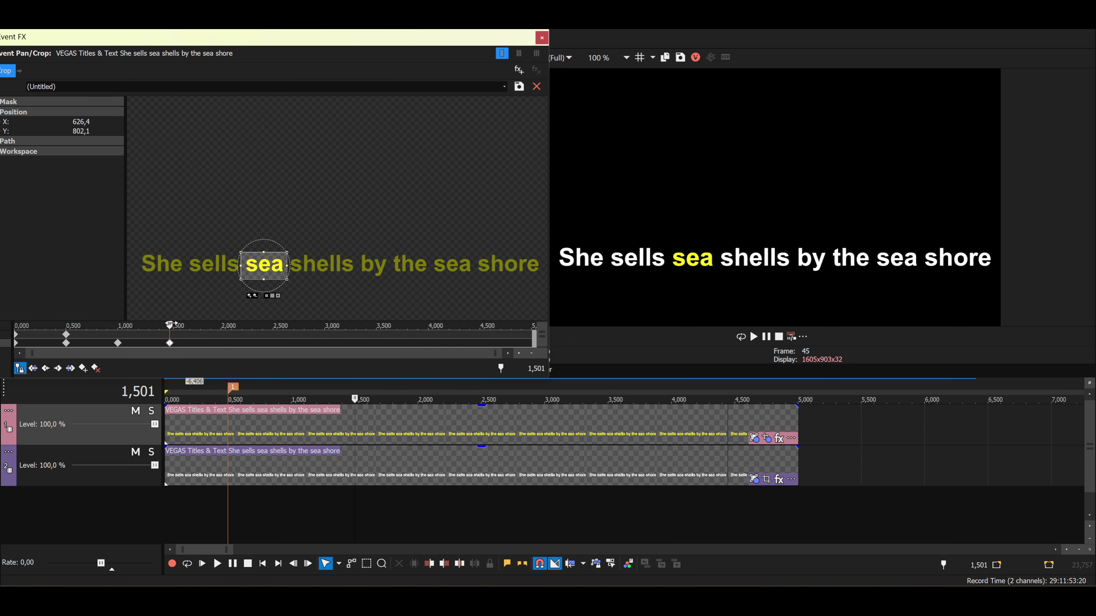
Add keyframes at 2,502, 2,749 and 3,036, moving the mask from 'by' onto 'the'.
{"action": "mouse_move", "coordinate": [169, 325]}
{"action": "left_mouse_down"}
{"action": "mouse_move", "coordinate": [46, 325]}
{"action": "mouse_move", "coordinate": [176, 325]}
{"action": "left_mouse_up"}
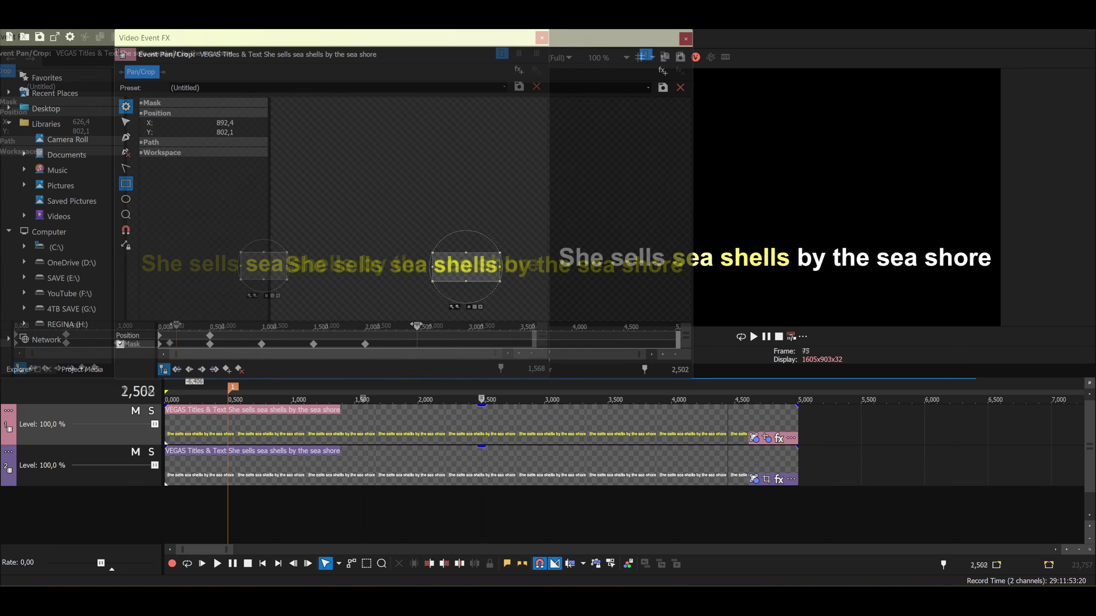
{"action": "left_click_drag", "start_coordinate": [396, 324], "coordinate": [417, 325]}
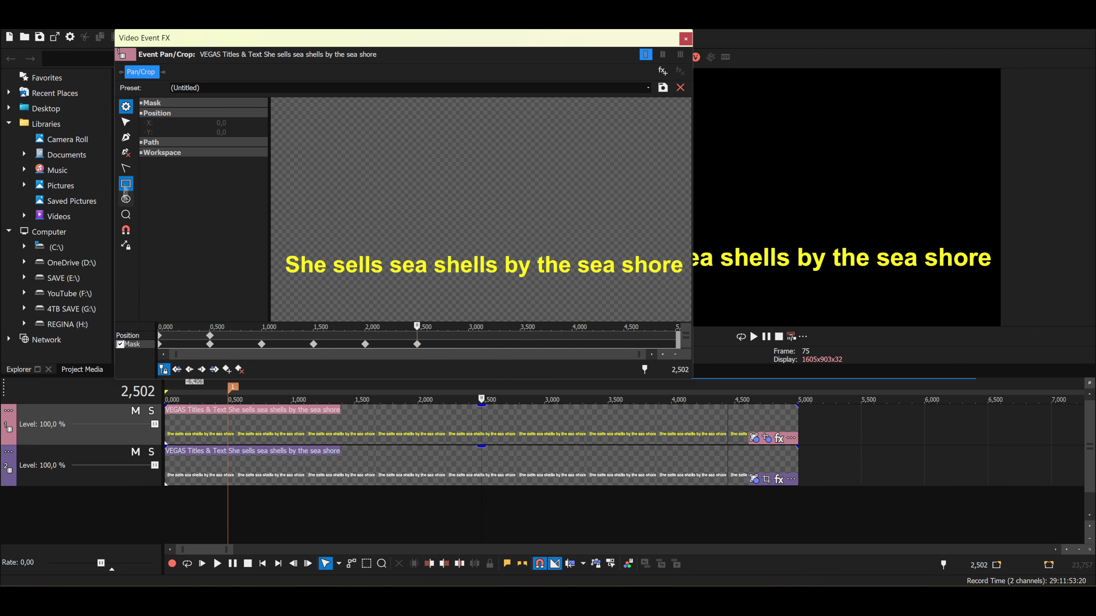
{"action": "left_click", "coordinate": [126, 184]}
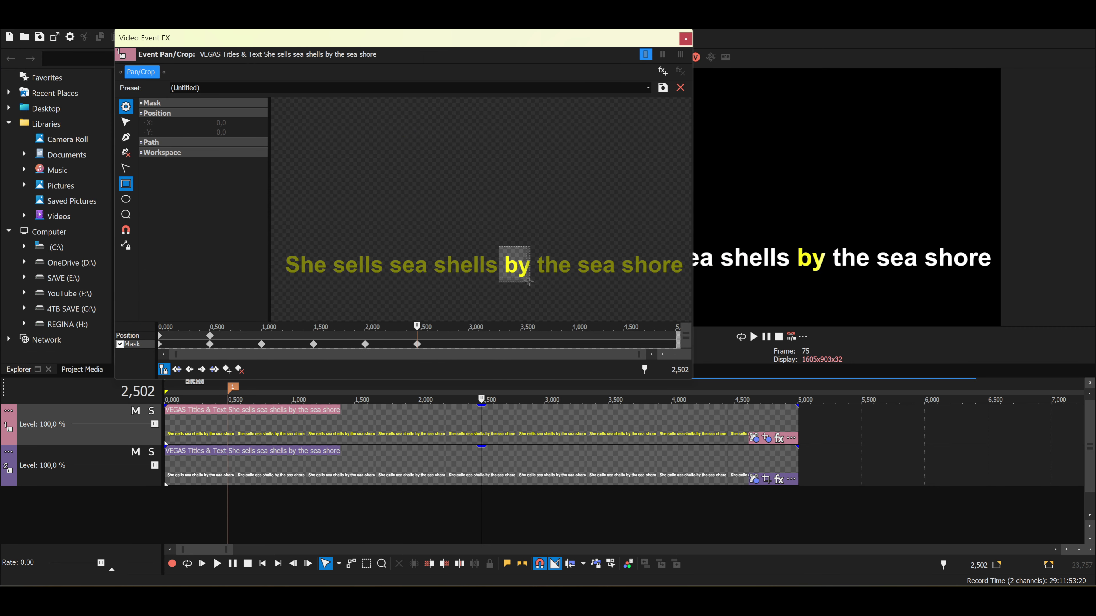
{"action": "left_click_drag", "start_coordinate": [516, 266], "coordinate": [554, 266]}
{"action": "left_click", "coordinate": [477, 350]}
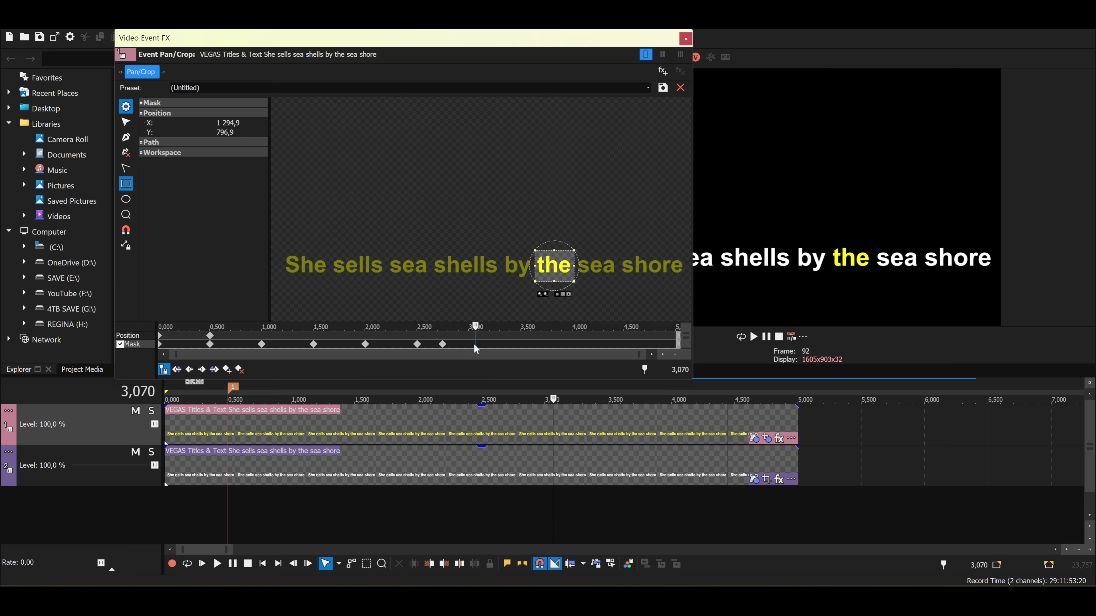
{"action": "scroll", "coordinate": [548, 264], "scroll_direction": "down", "scroll_amount": 1}
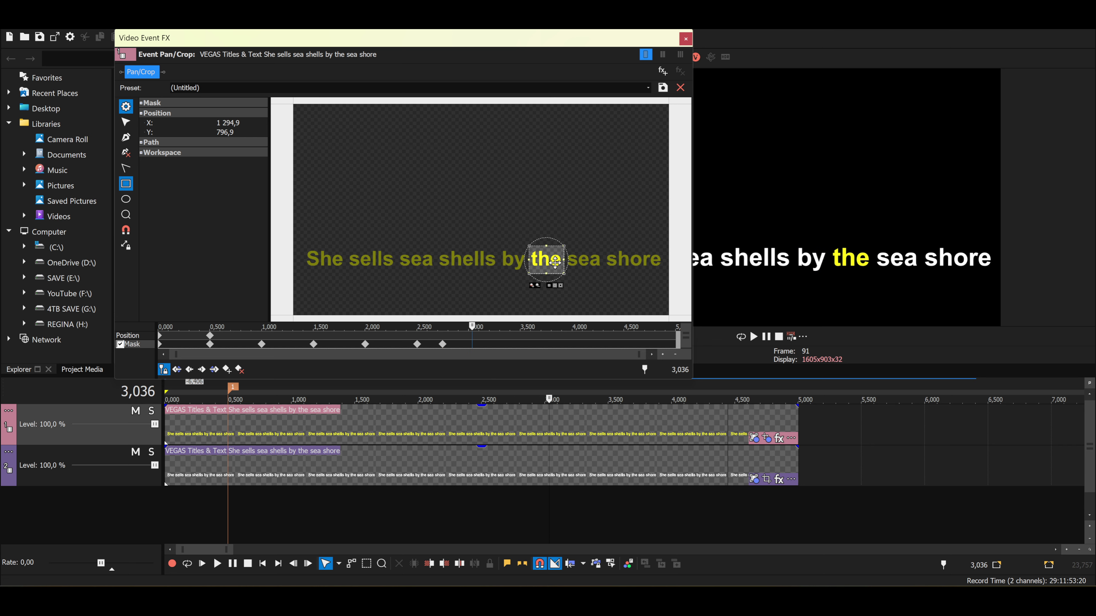
{"action": "scroll", "coordinate": [573, 267], "scroll_direction": "up", "scroll_amount": 2}
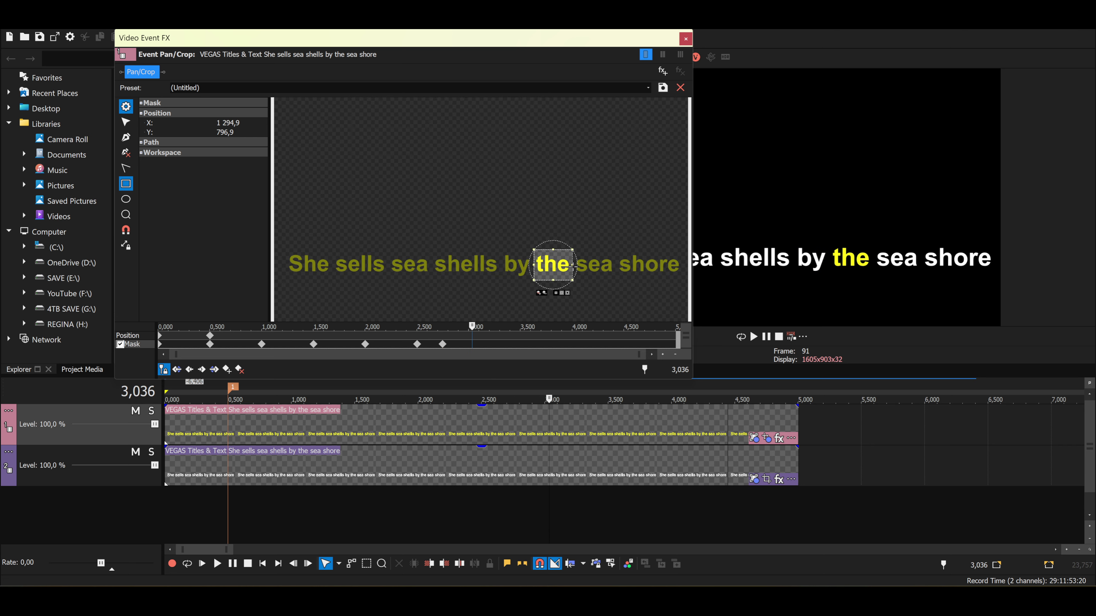
Select the mask around 'the' and undo it to clear that word.
{"action": "left_click", "coordinate": [125, 122]}
{"action": "left_click_drag", "start_coordinate": [438, 191], "coordinate": [312, 116]}
{"action": "scroll", "coordinate": [409, 166], "scroll_direction": "up", "scroll_amount": 2}
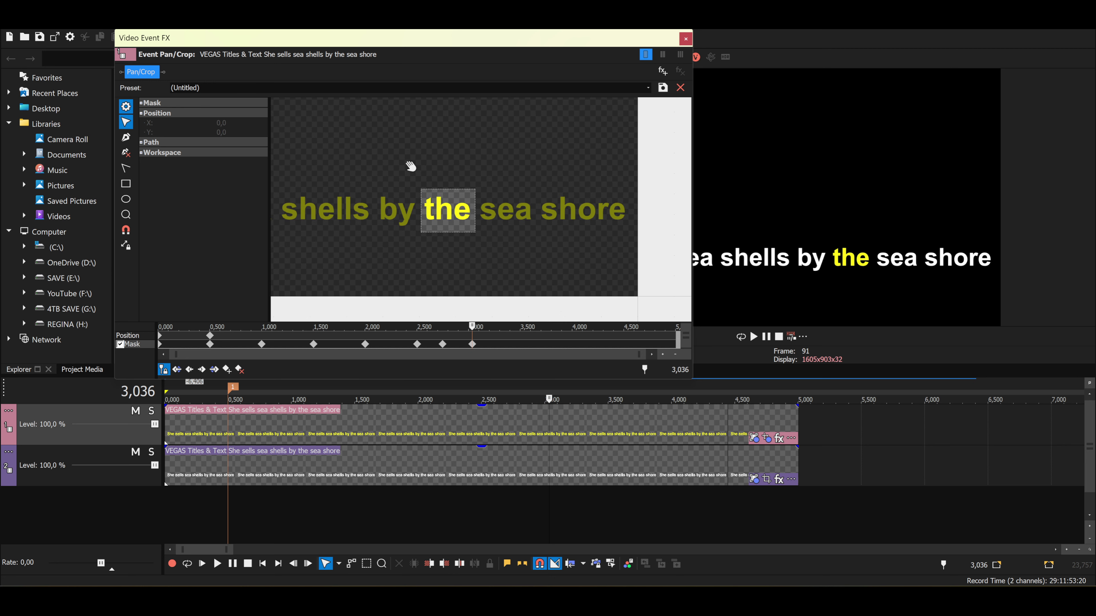
{"action": "left_click_drag", "start_coordinate": [431, 162], "coordinate": [418, 174]}
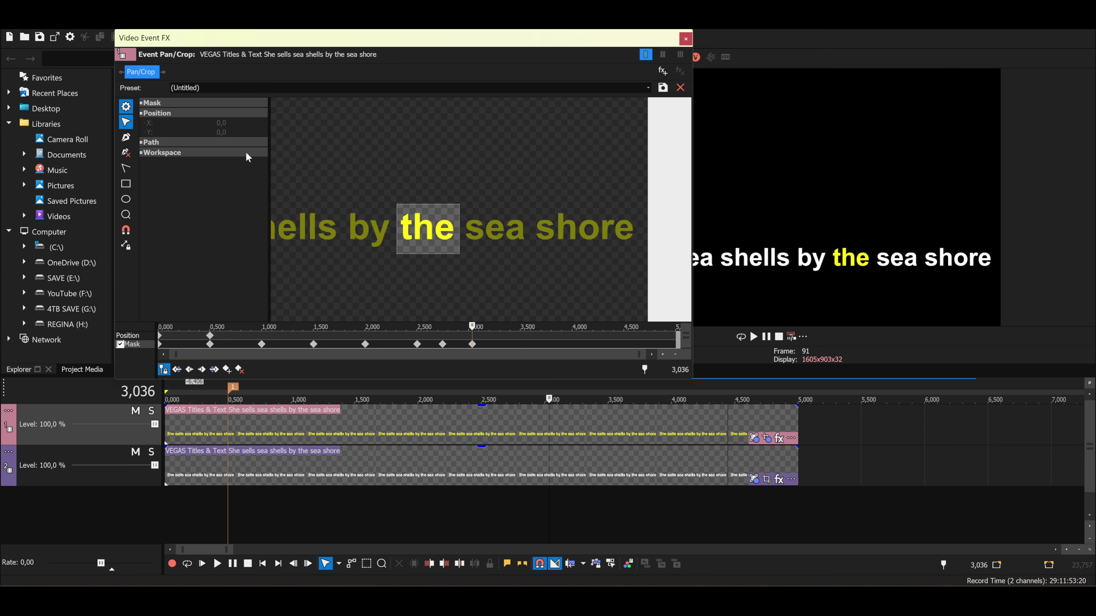
{"action": "left_click", "coordinate": [445, 259]}
{"action": "key", "text": "ctrl+z"}
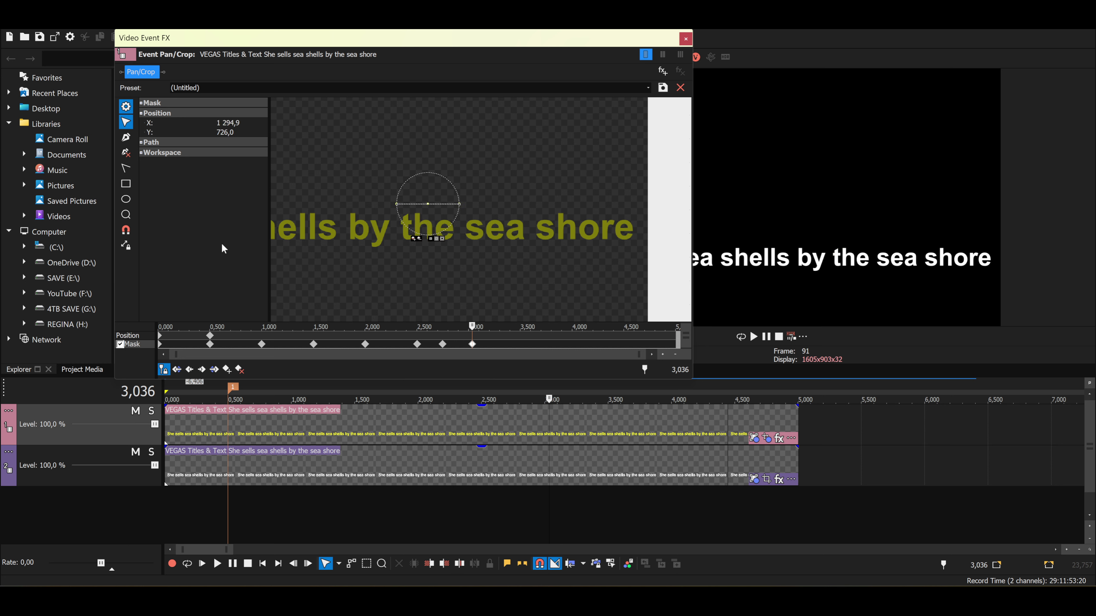
Draw a rectangle mask around 'sea', then another around 'shore' at 3,503, and preview.
{"action": "left_click", "coordinate": [126, 184]}
{"action": "mouse_move", "coordinate": [461, 212]}
{"action": "left_mouse_down"}
{"action": "mouse_move", "coordinate": [477, 238]}
{"action": "mouse_move", "coordinate": [531, 249]}
{"action": "left_mouse_up"}
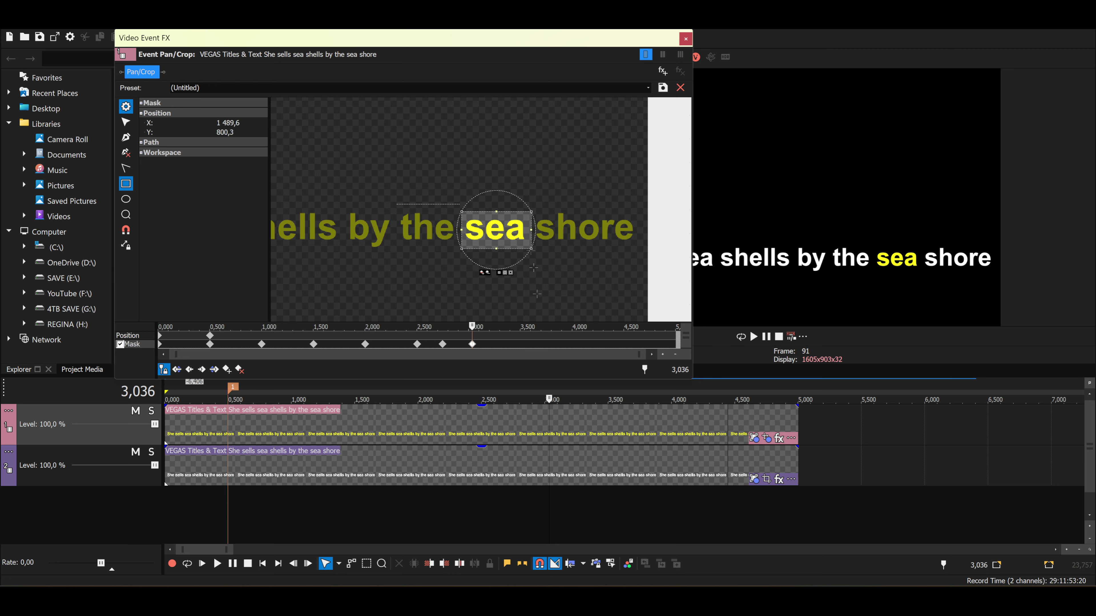
{"action": "left_click", "coordinate": [527, 344]}
{"action": "left_click", "coordinate": [521, 344]}
{"action": "left_click_drag", "start_coordinate": [535, 208], "coordinate": [639, 252]}
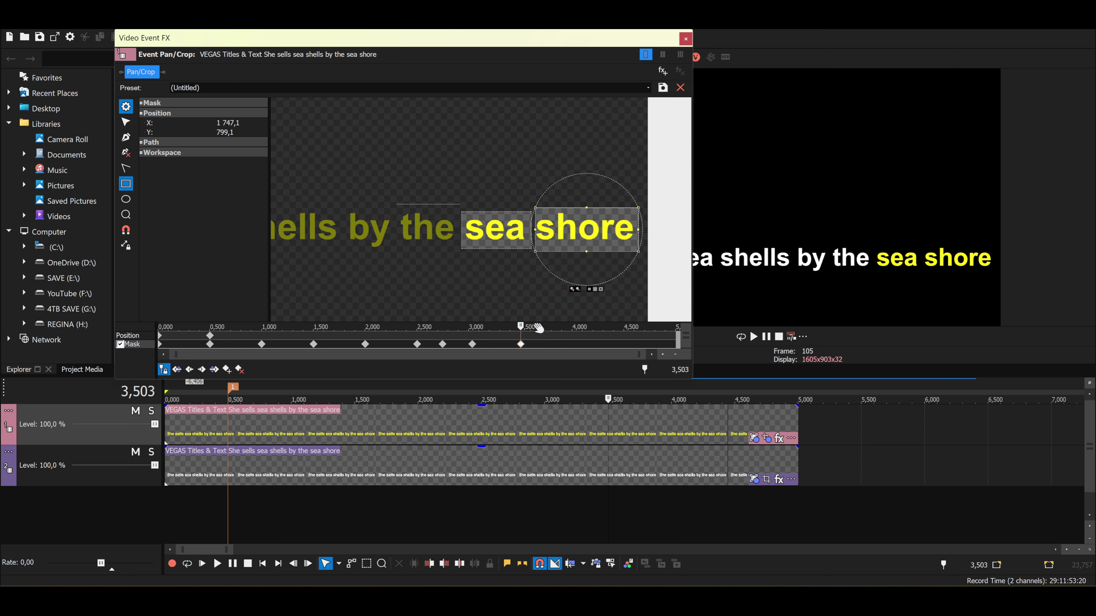
{"action": "mouse_move", "coordinate": [520, 327]}
{"action": "left_mouse_down"}
{"action": "mouse_move", "coordinate": [451, 327]}
{"action": "mouse_move", "coordinate": [538, 327]}
{"action": "left_mouse_up"}
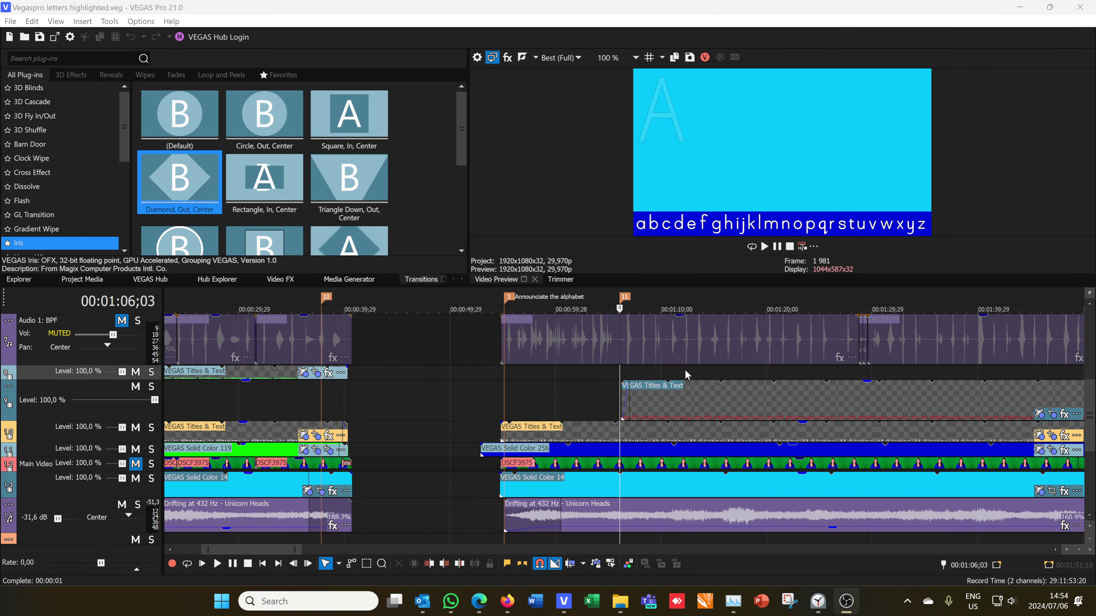
Select the track 9 and 10 title events and inspect the alphabet text in its settings.
{"action": "left_click", "coordinate": [679, 395]}
{"action": "scroll", "coordinate": [660, 399], "scroll_direction": "down", "scroll_amount": 2}
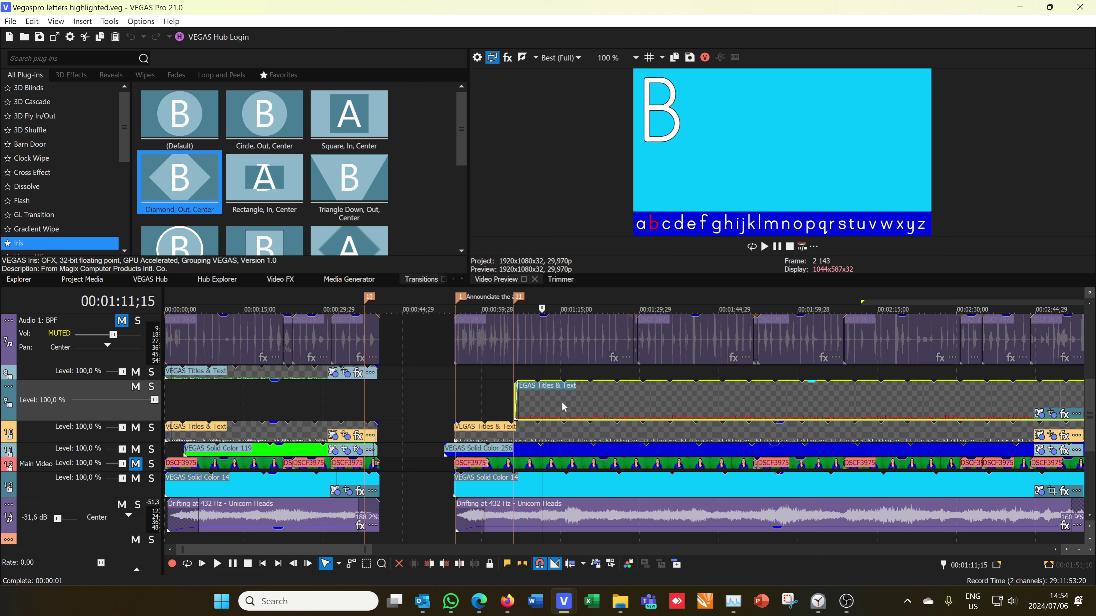
{"action": "left_click", "coordinate": [579, 430]}
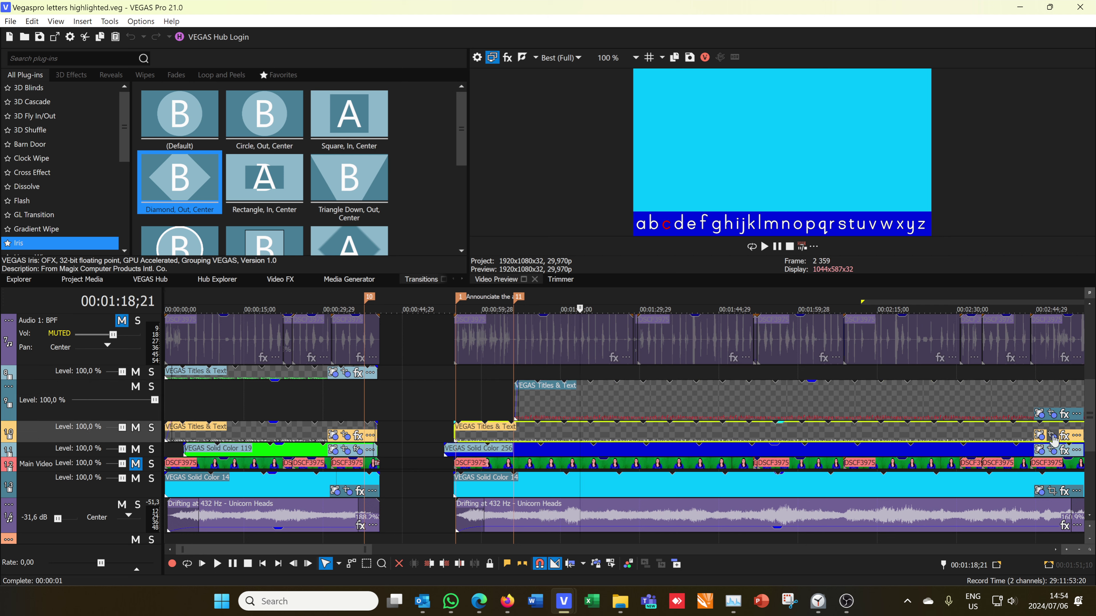
{"action": "left_click", "coordinate": [1040, 435]}
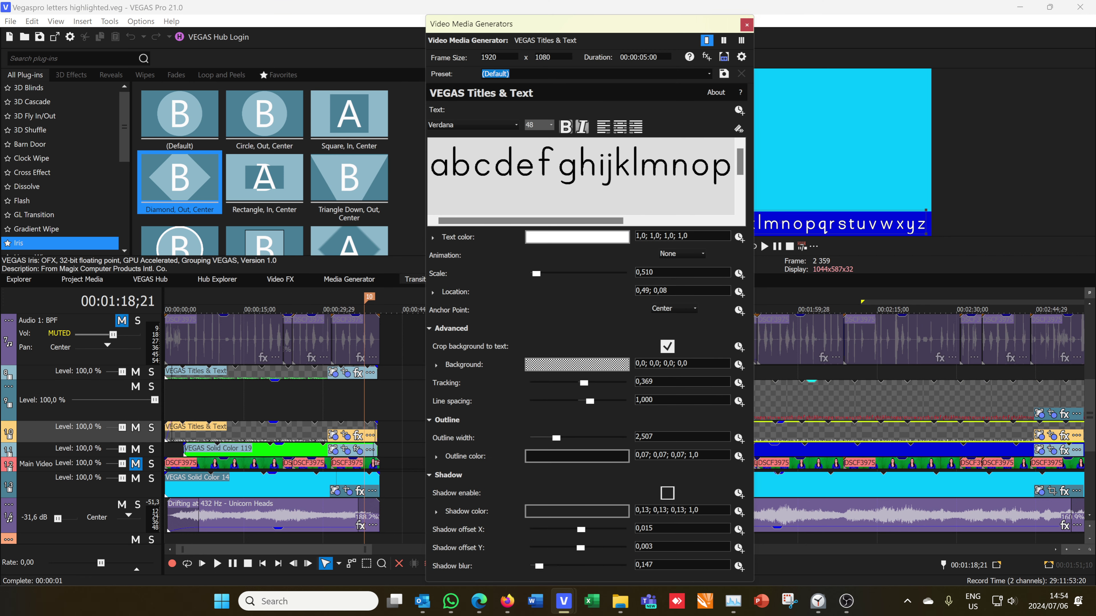
{"action": "left_click_drag", "start_coordinate": [429, 166], "coordinate": [731, 166]}
{"action": "left_click", "coordinate": [746, 23]}
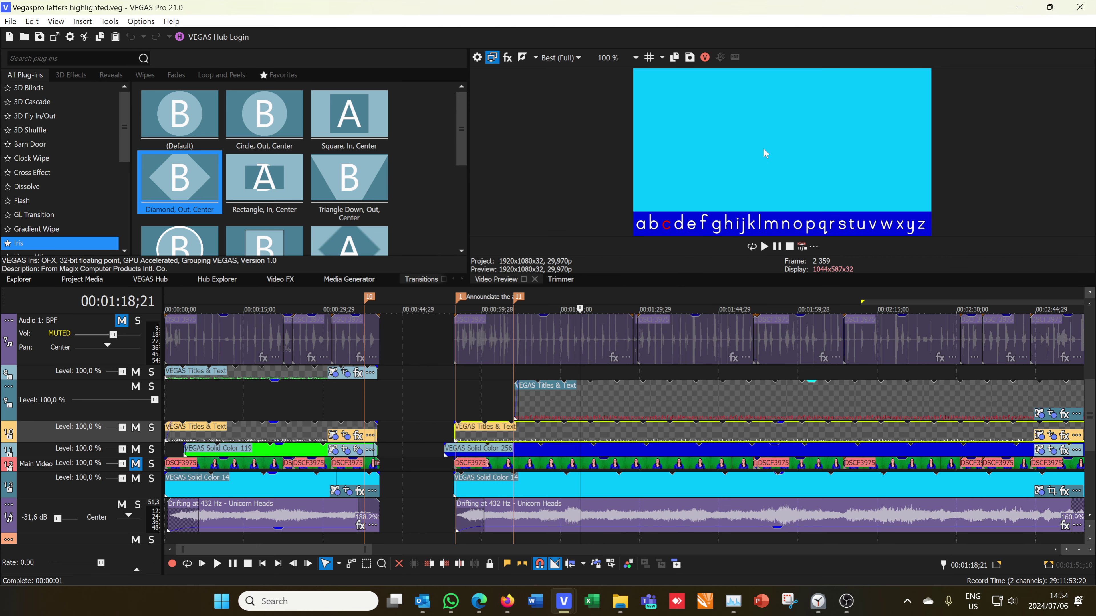
Open track 9 title's Pan/Crop and scrub the red mask keyframes from 'i' through 'r'.
{"action": "left_click", "coordinate": [636, 401]}
{"action": "scroll", "coordinate": [673, 404], "scroll_direction": "down", "scroll_amount": 2}
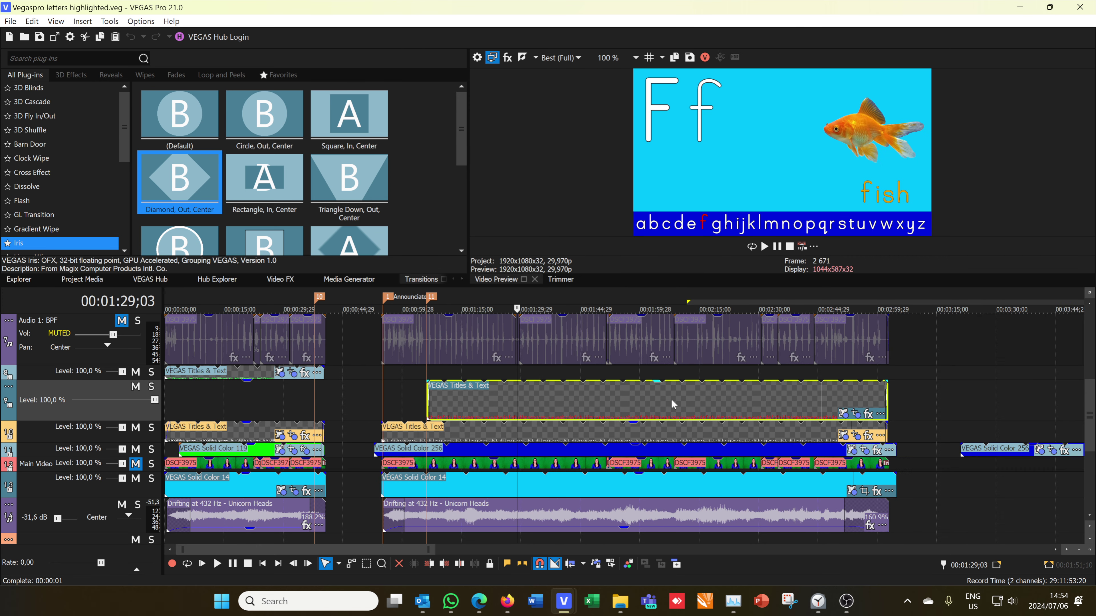
{"action": "left_click", "coordinate": [844, 414]}
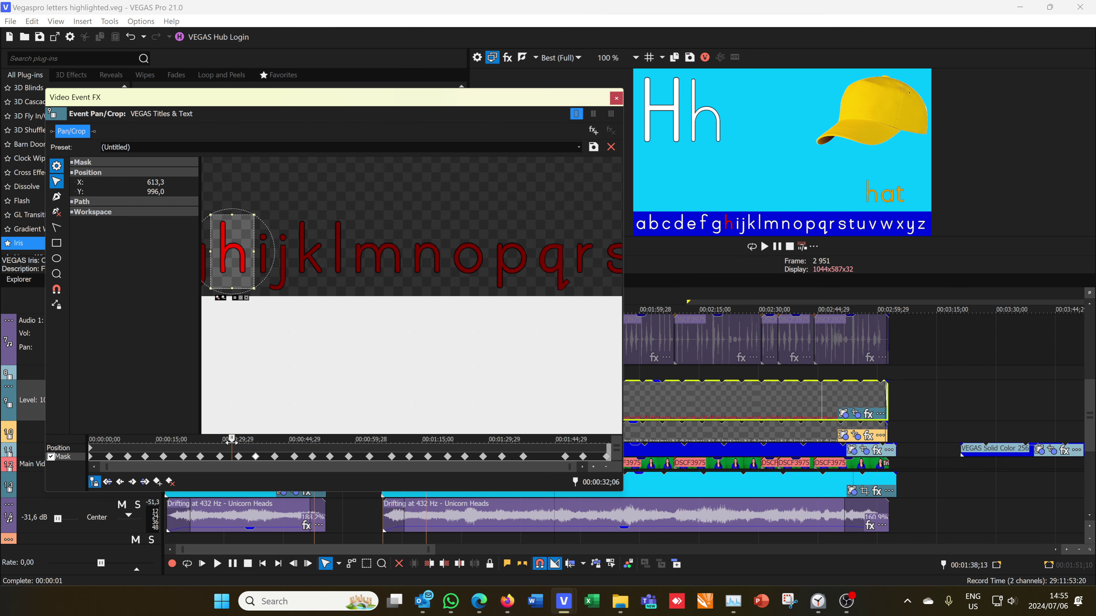
{"action": "left_click_drag", "start_coordinate": [231, 439], "coordinate": [255, 438]}
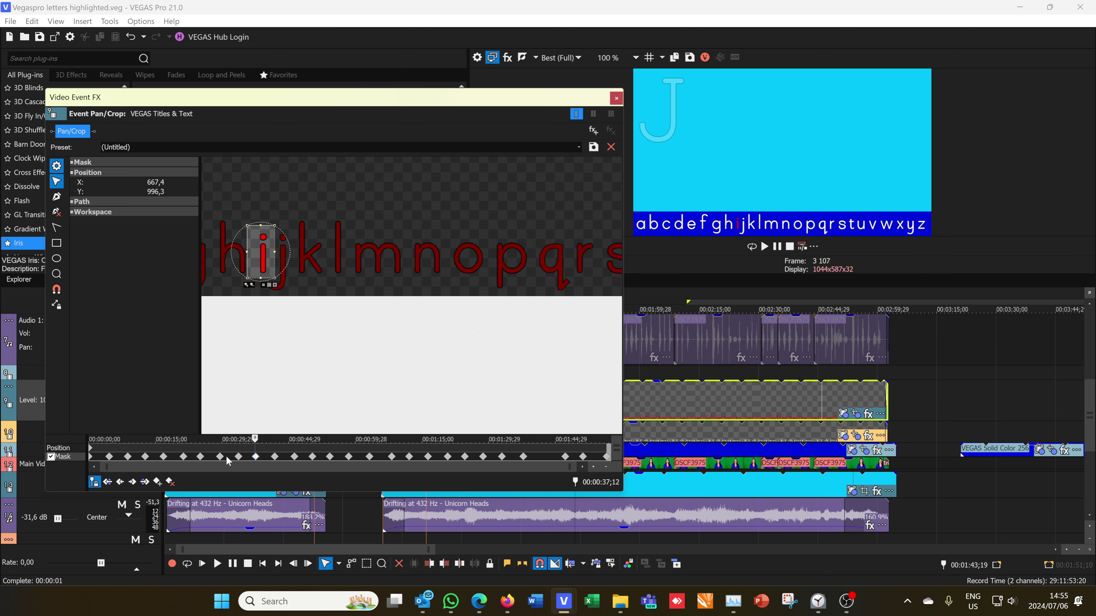
{"action": "left_click_drag", "start_coordinate": [254, 439], "coordinate": [360, 439]}
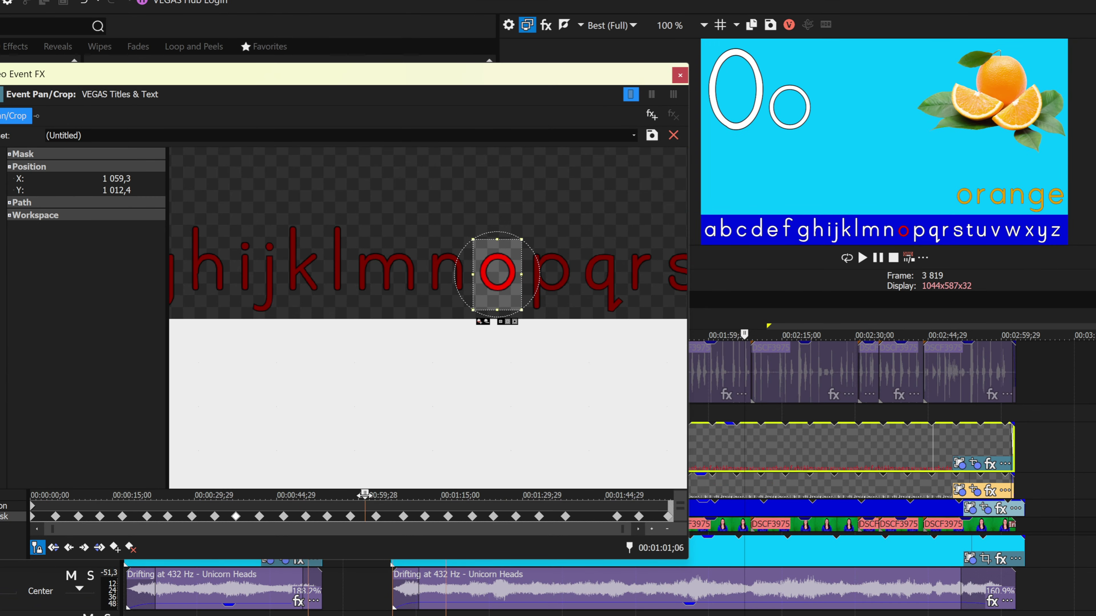
{"action": "left_click_drag", "start_coordinate": [360, 439], "coordinate": [375, 438]}
{"action": "left_click_drag", "start_coordinate": [384, 493], "coordinate": [407, 488]}
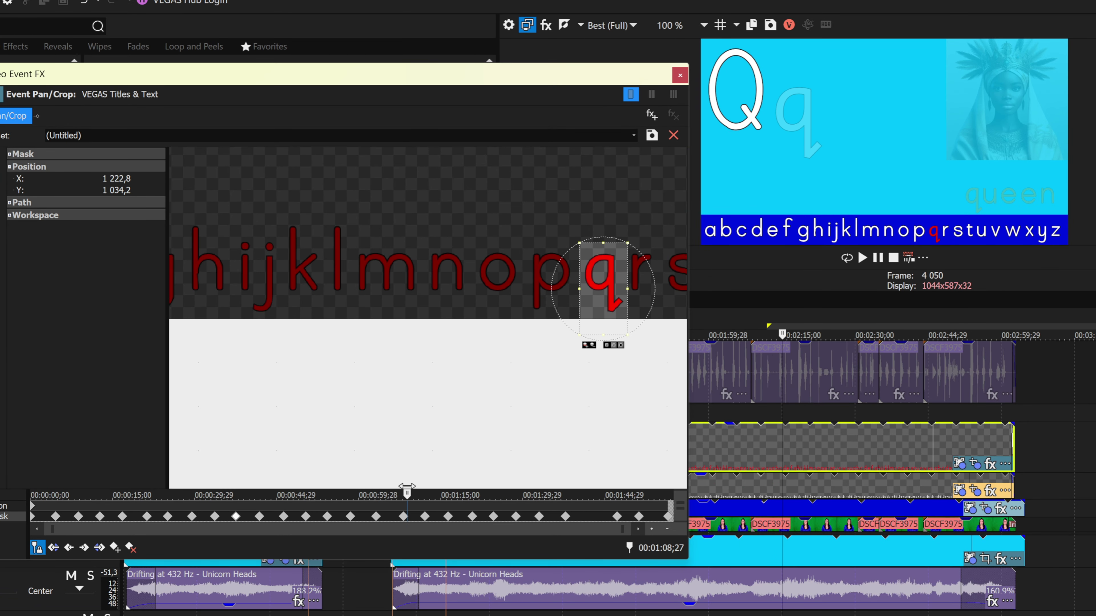
{"action": "left_click_drag", "start_coordinate": [407, 487], "coordinate": [429, 490]}
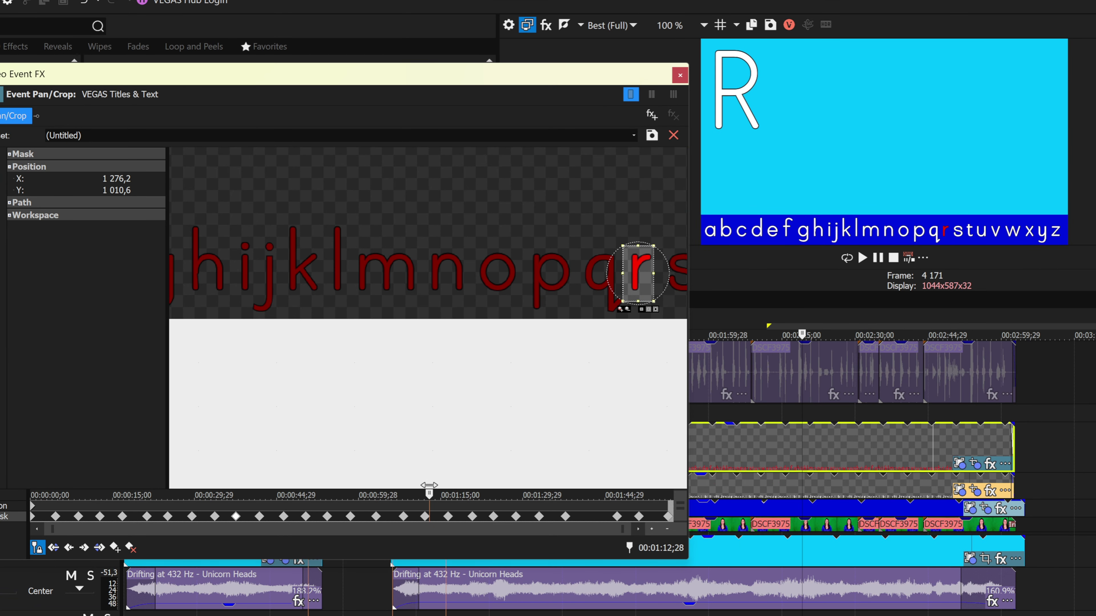